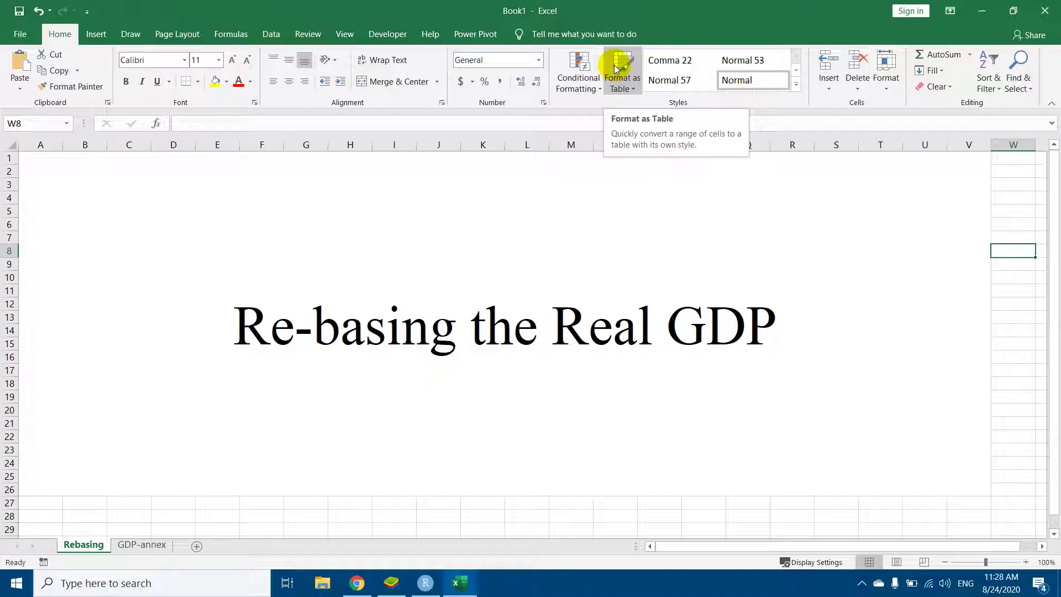
# Open the GDP-annex sheet and review its Nominal and Real GDP columns, 1974/75 to 2019/20P
pyautogui.click(142, 545)
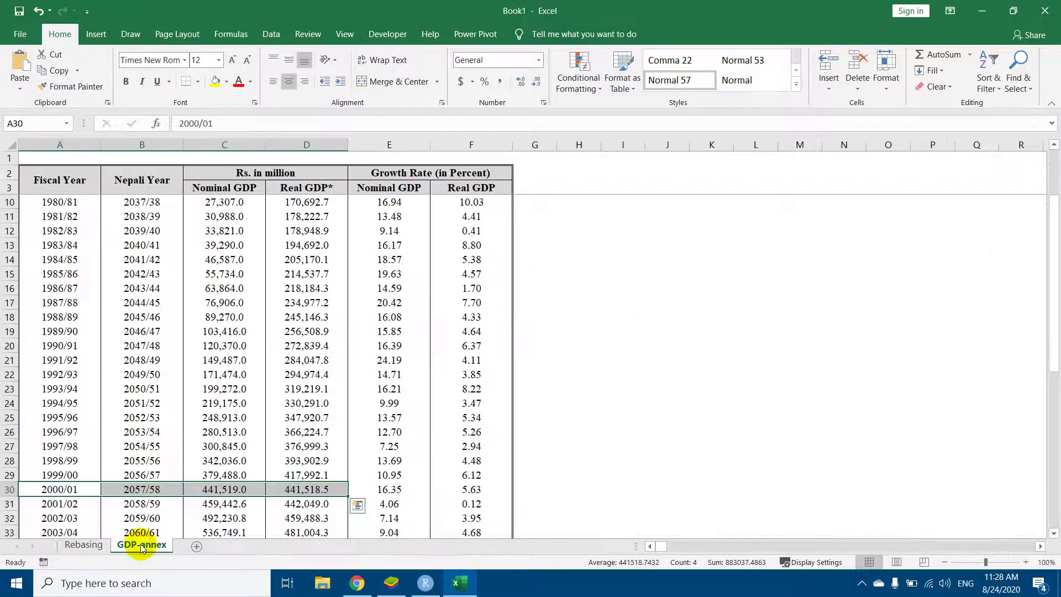
pyautogui.click(260, 306)
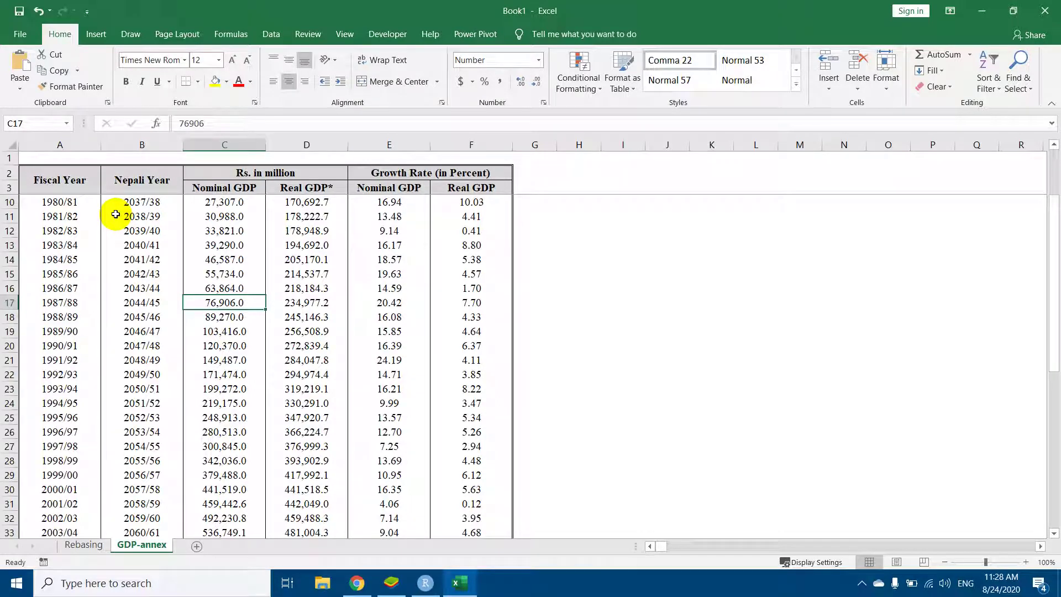
pyautogui.click(206, 192)
pyautogui.click(282, 188)
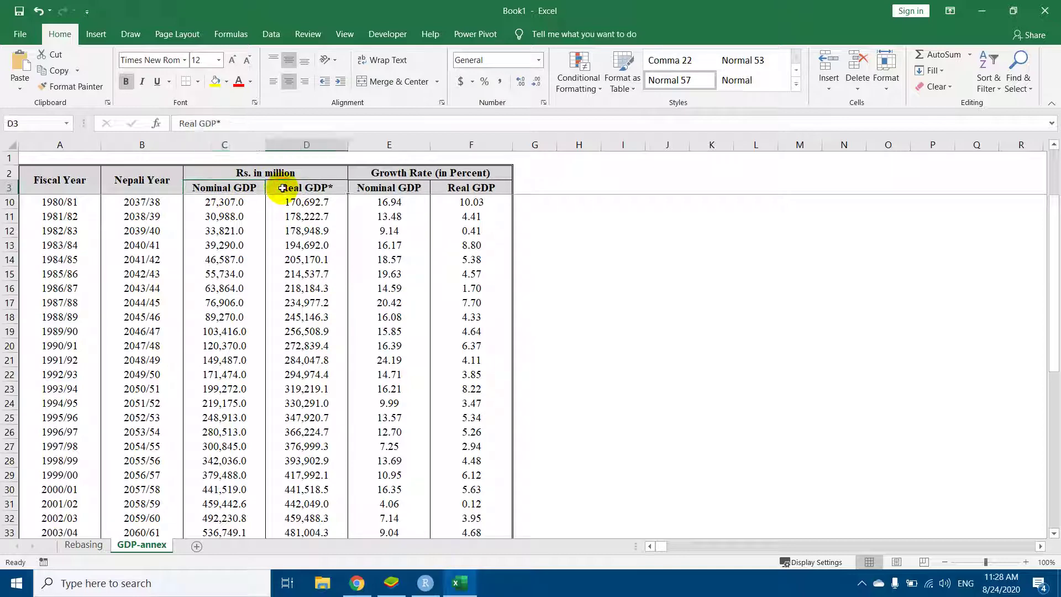
pyautogui.scroll(2, 76, 204)
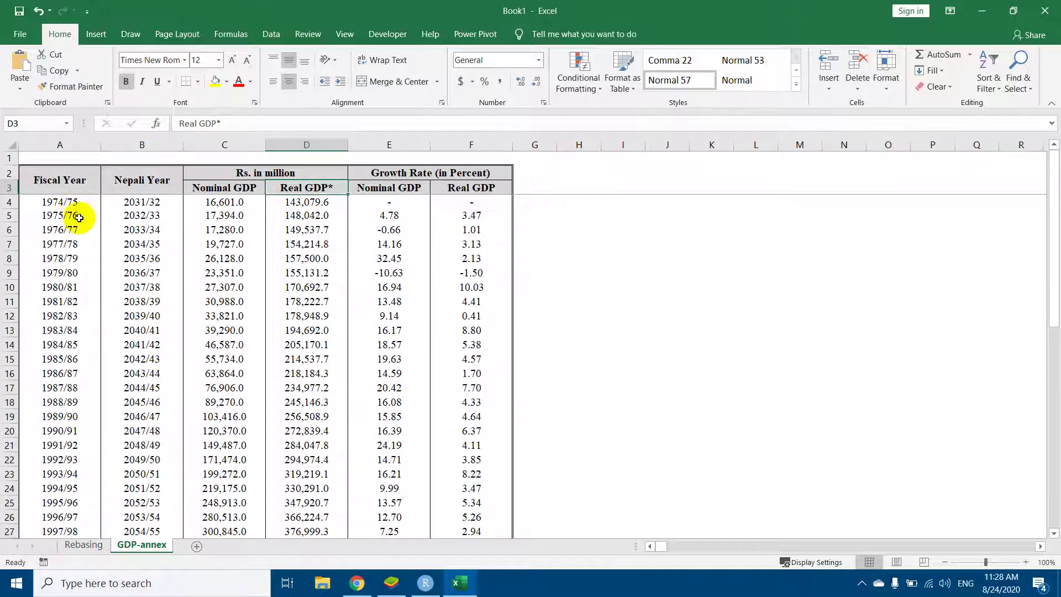
pyautogui.click(71, 202)
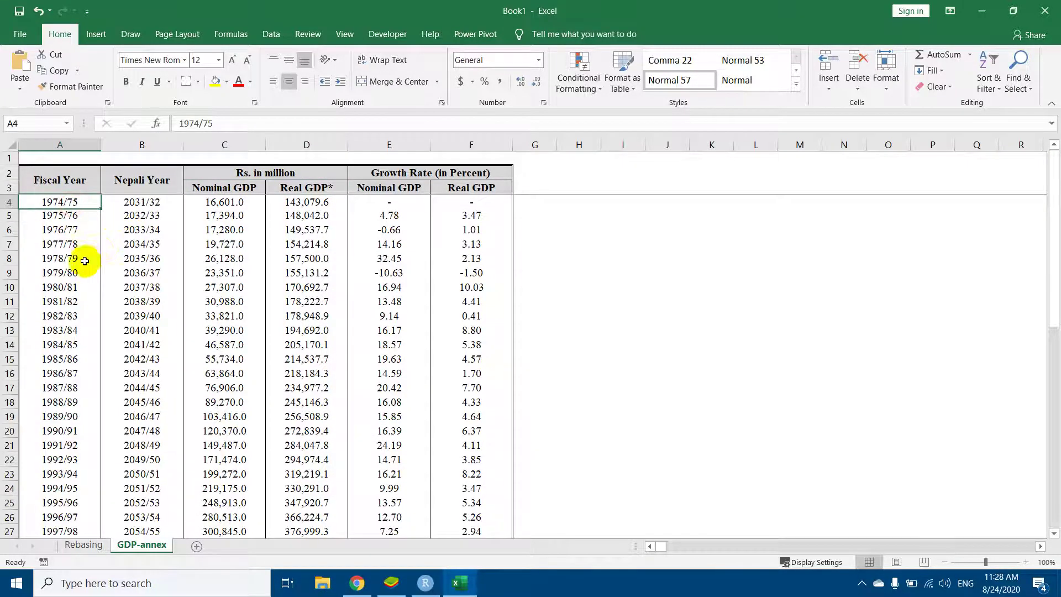
pyautogui.scroll(-10, 67, 265)
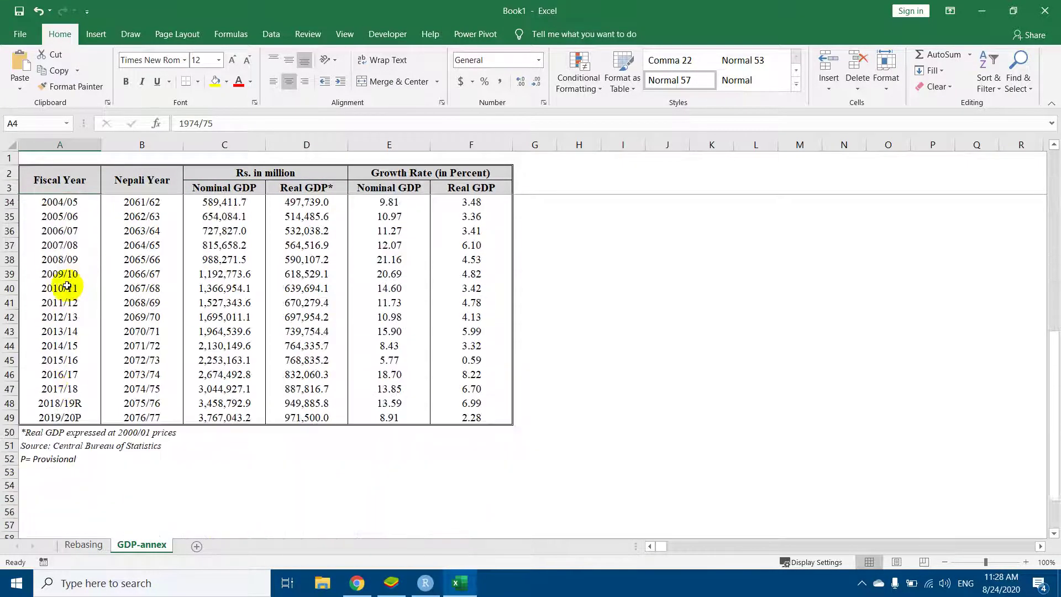
pyautogui.click(67, 418)
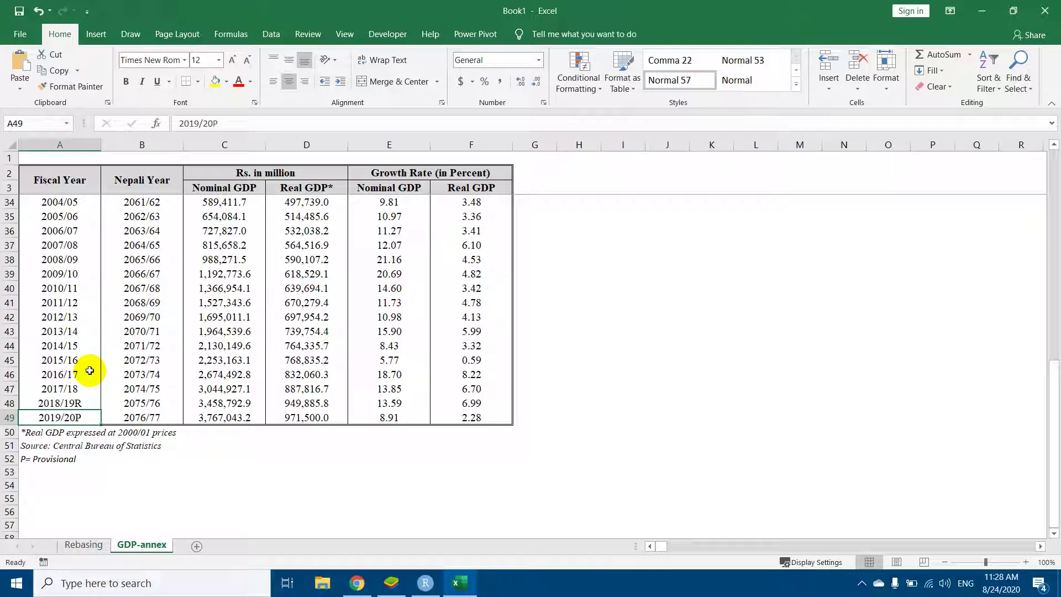
# Select the 2000/01 row of the GDP table
pyautogui.scroll(7, 89, 371)
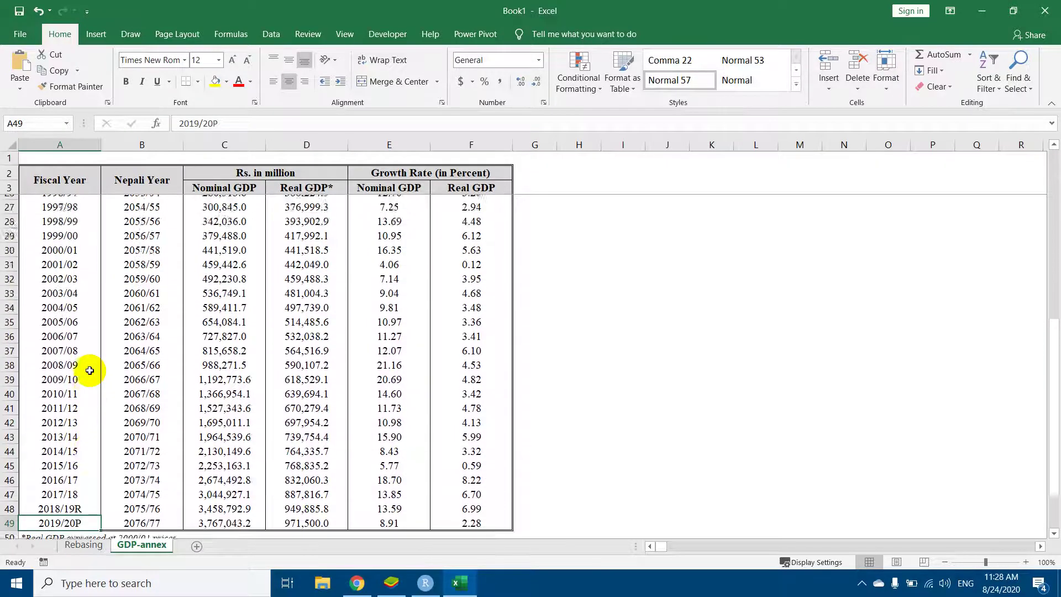
pyautogui.scroll(4, 89, 371)
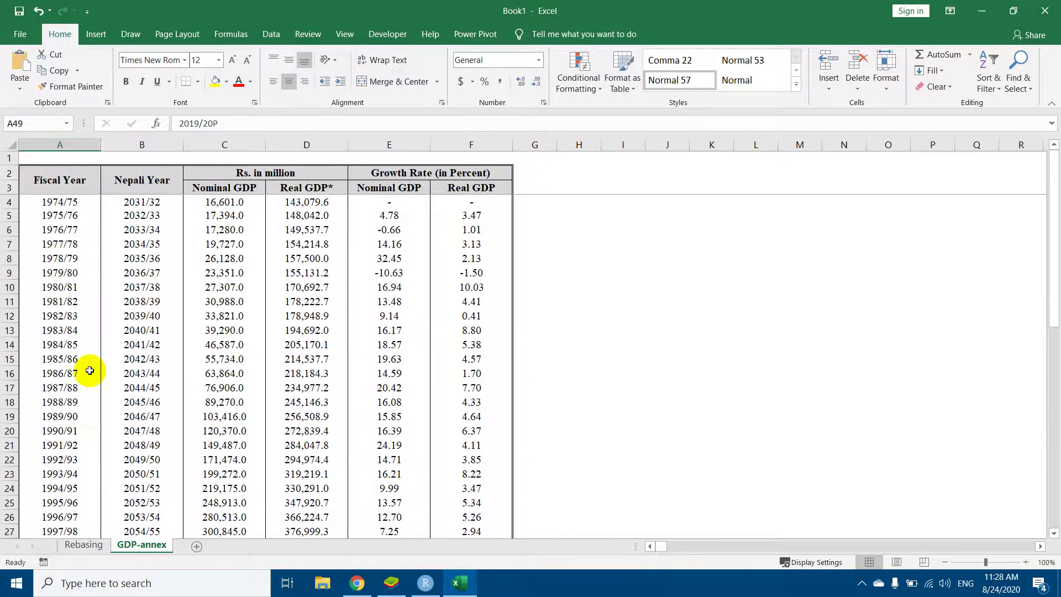
pyautogui.scroll(-1, 85, 332)
pyautogui.scroll(-3, 87, 428)
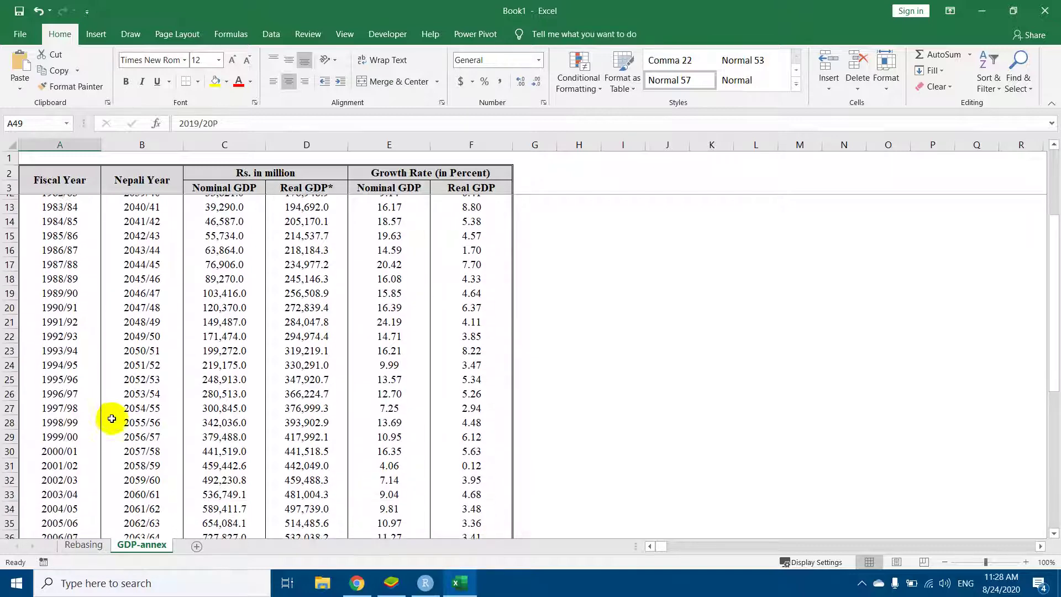
pyautogui.moveTo(55, 404); pyautogui.dragTo(442, 403)
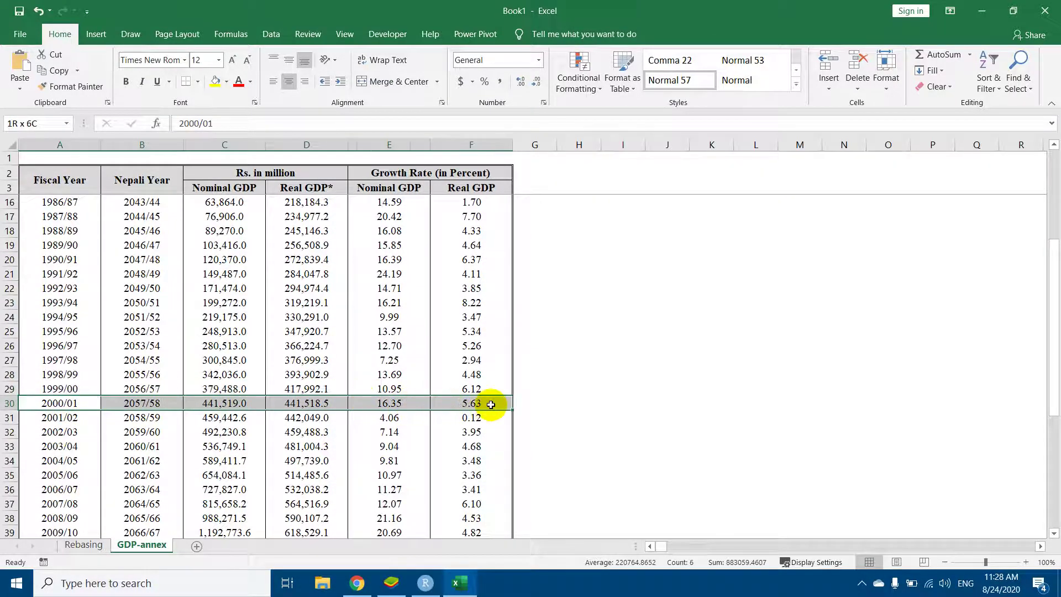
# Fill the 2000/01 row yellow and check its GDP values and real growth rate
pyautogui.click(215, 80)
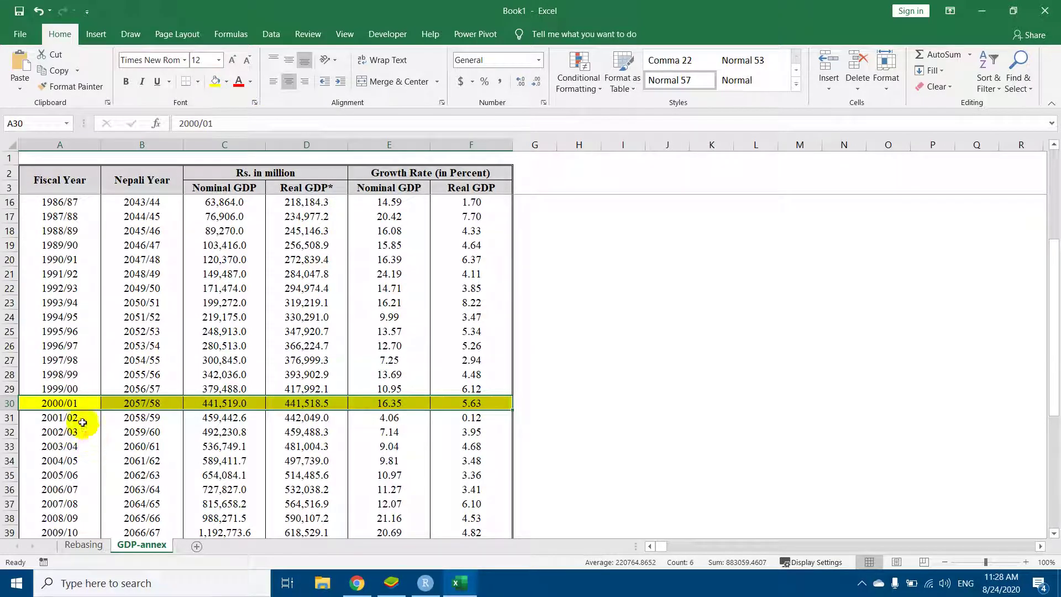
pyautogui.click(145, 403)
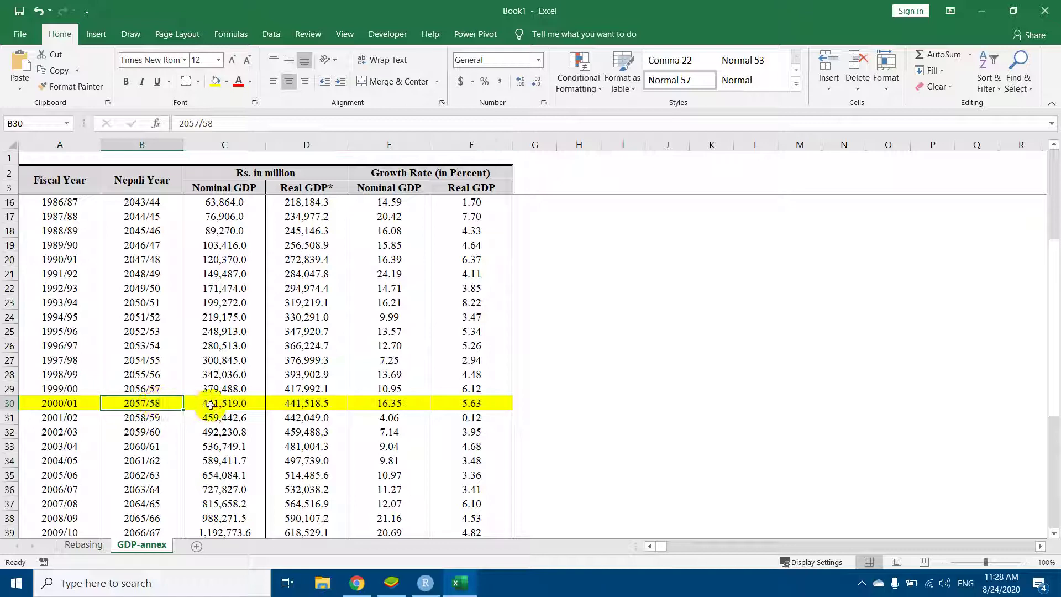
pyautogui.moveTo(221, 403); pyautogui.dragTo(310, 403)
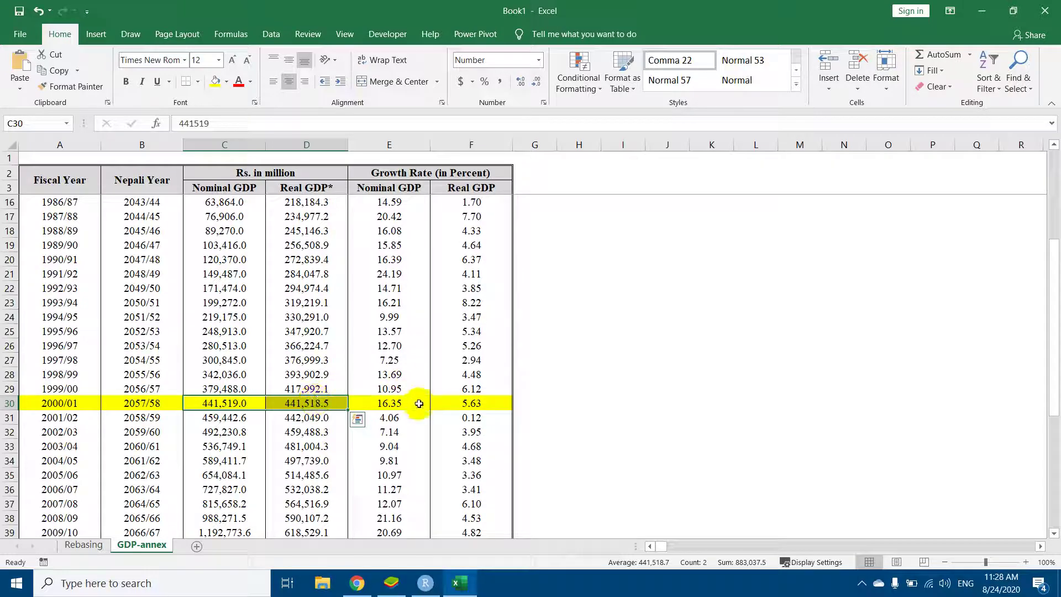
pyautogui.click(474, 399)
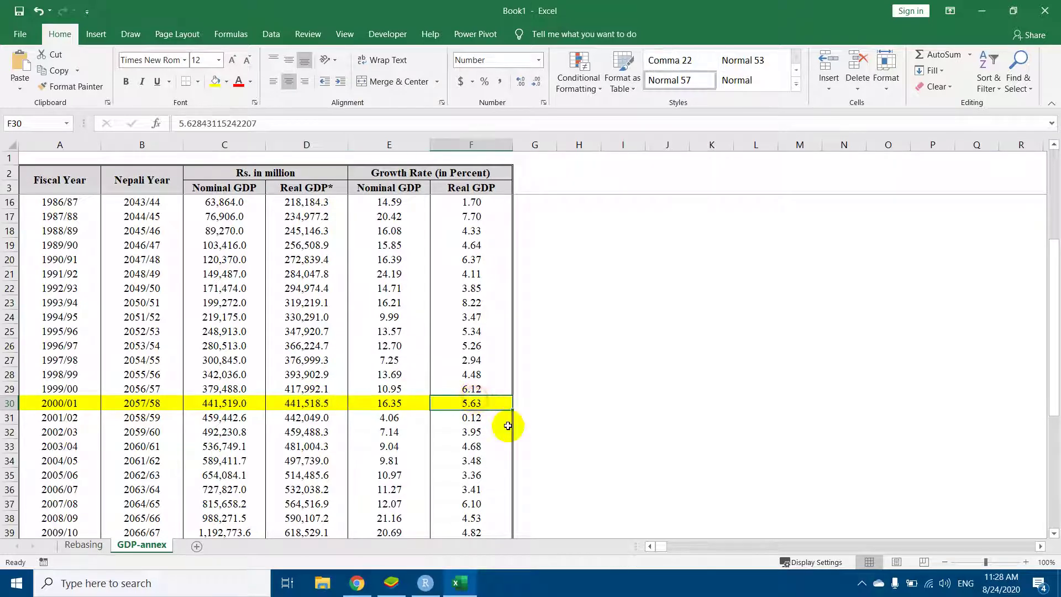
pyautogui.scroll(-3, 508, 426)
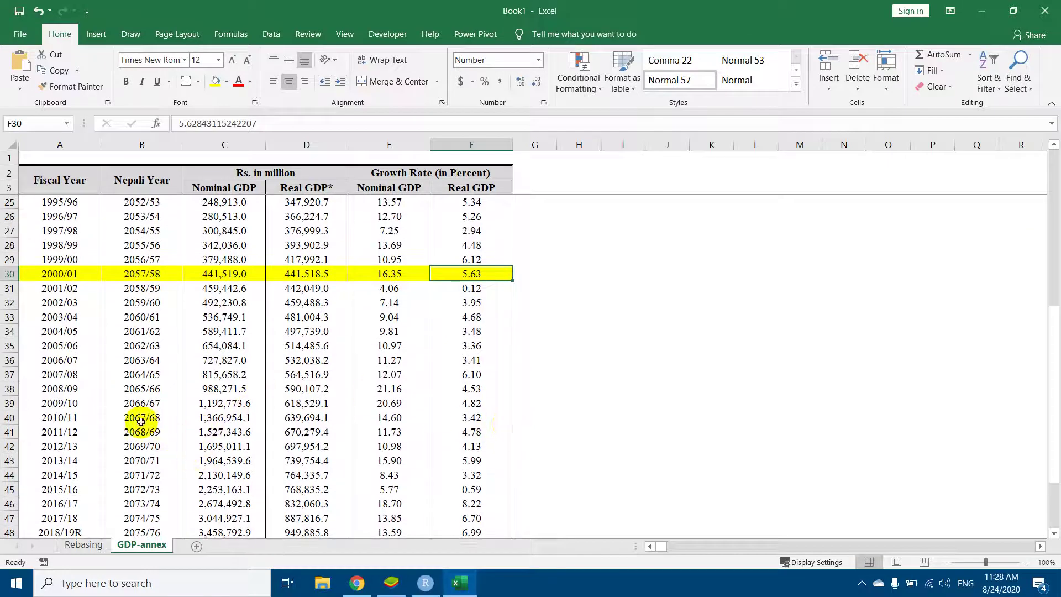
# Fill the 2009/10 row A39:F39 green and check its nominal GDP value
pyautogui.click(79, 406)
pyautogui.moveTo(78, 406); pyautogui.dragTo(457, 403)
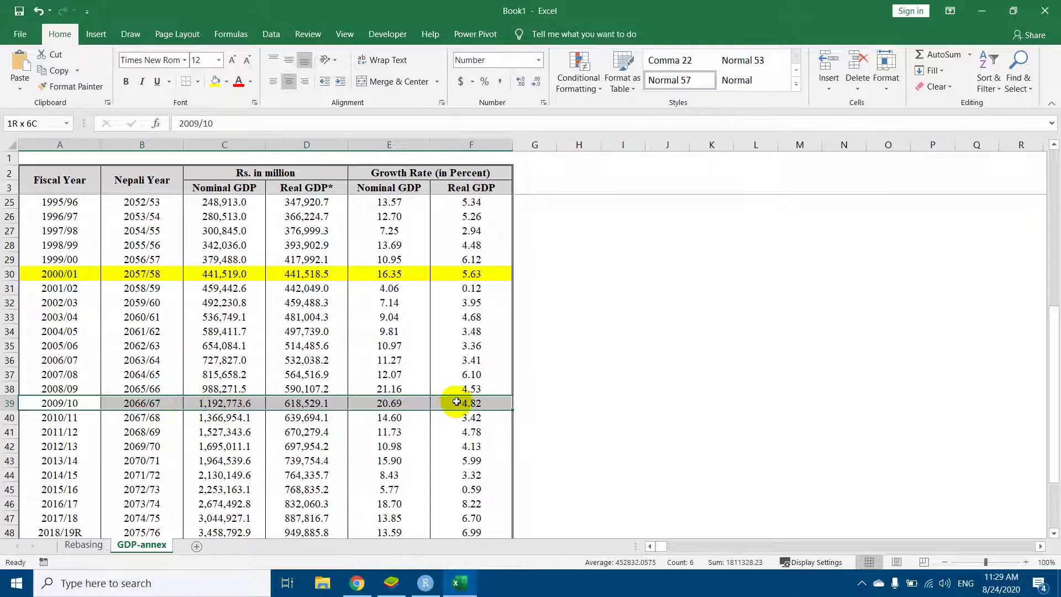
pyautogui.click(226, 82)
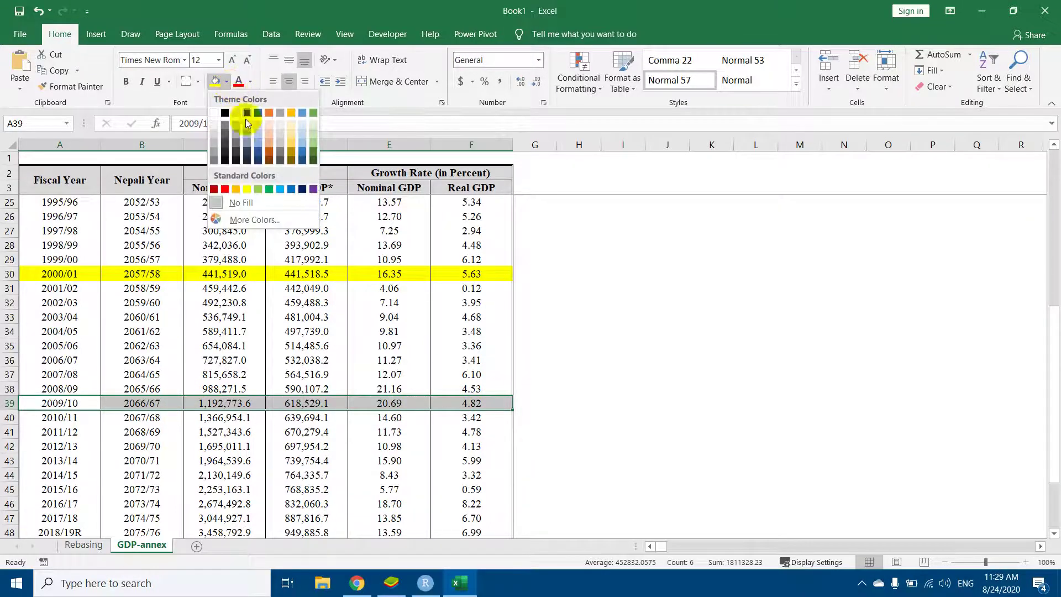
pyautogui.click(313, 145)
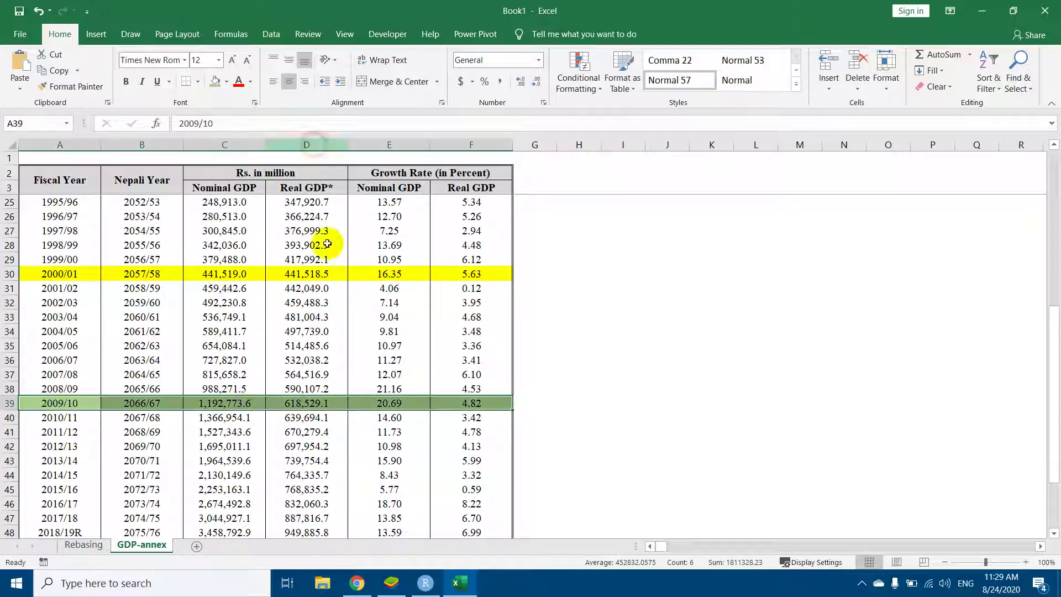
pyautogui.click(161, 405)
pyautogui.click(225, 399)
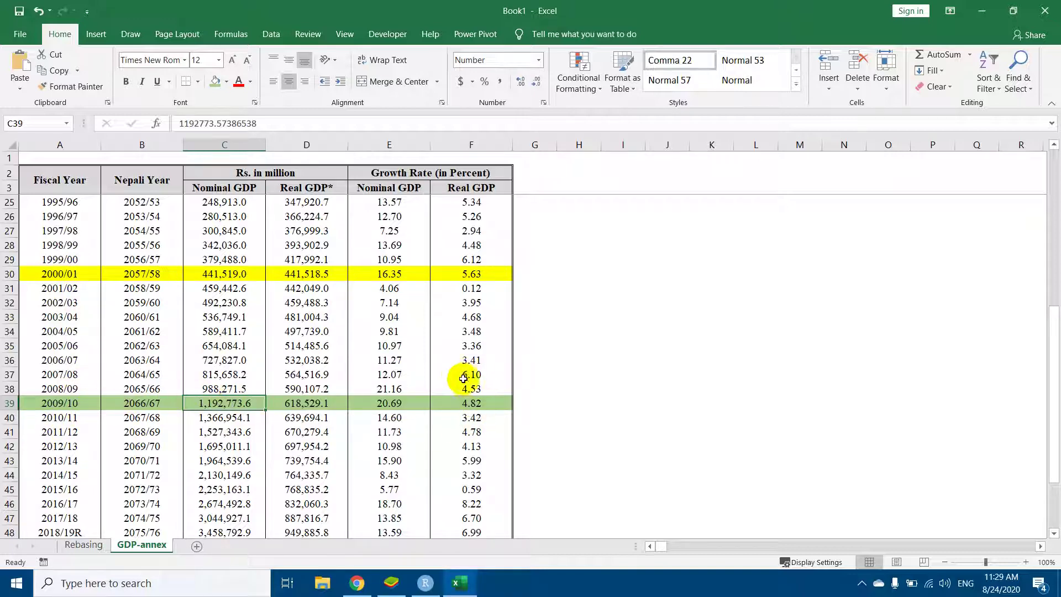
# Select the Real GDP growth cells F4:F49 with Ctrl+Shift+Down
pyautogui.scroll(4, 453, 365)
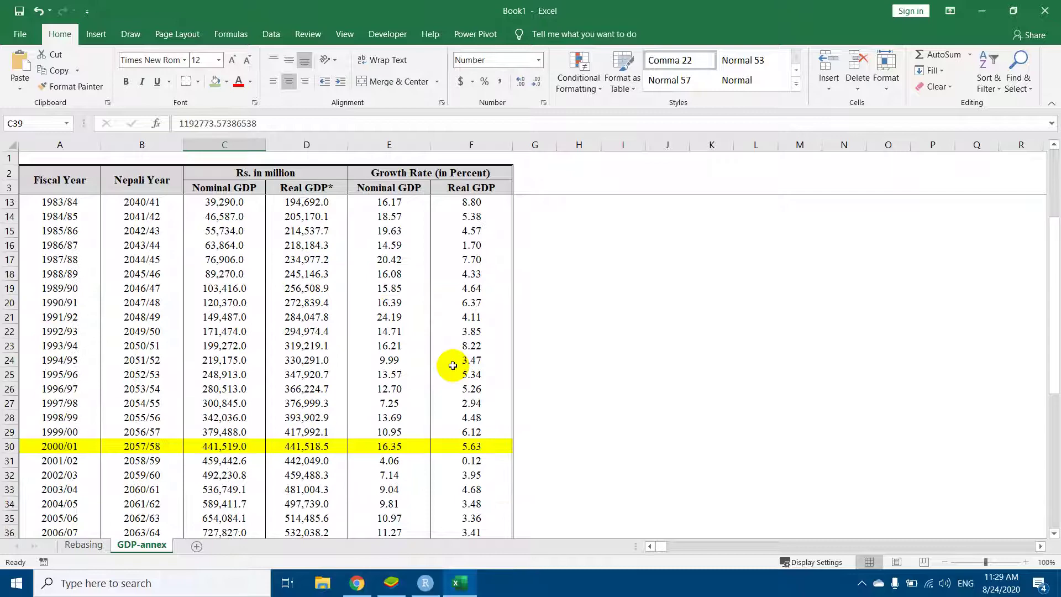
pyautogui.scroll(3, 452, 365)
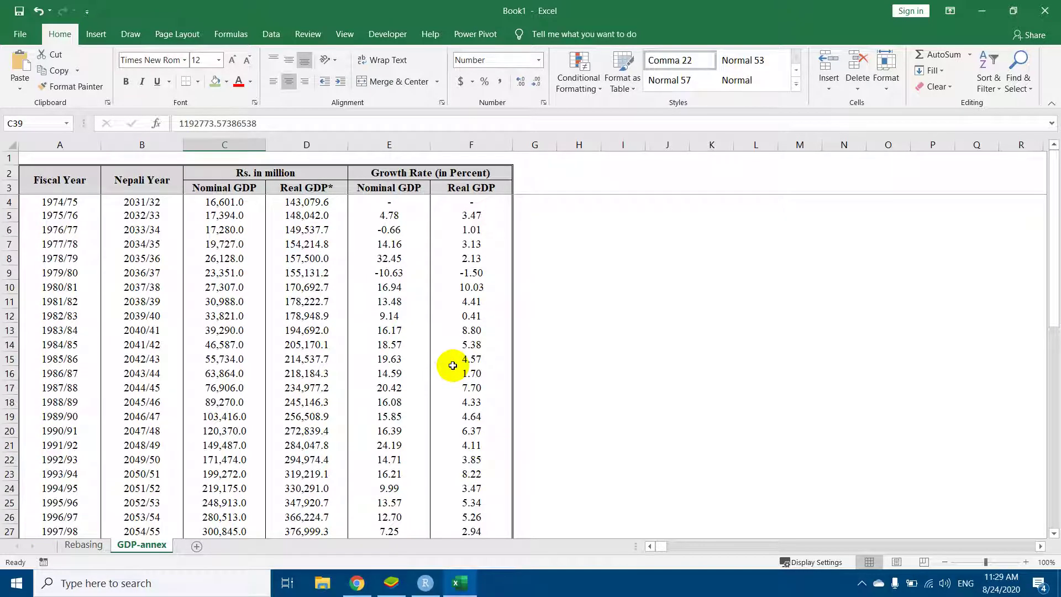
pyautogui.scroll(-4, 452, 366)
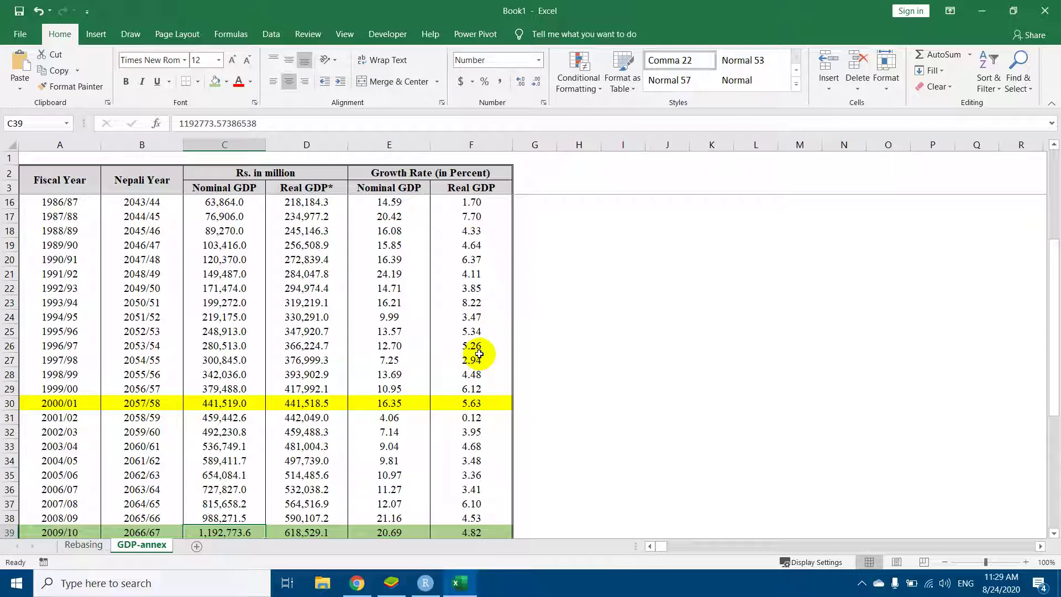
pyautogui.scroll(4, 478, 353)
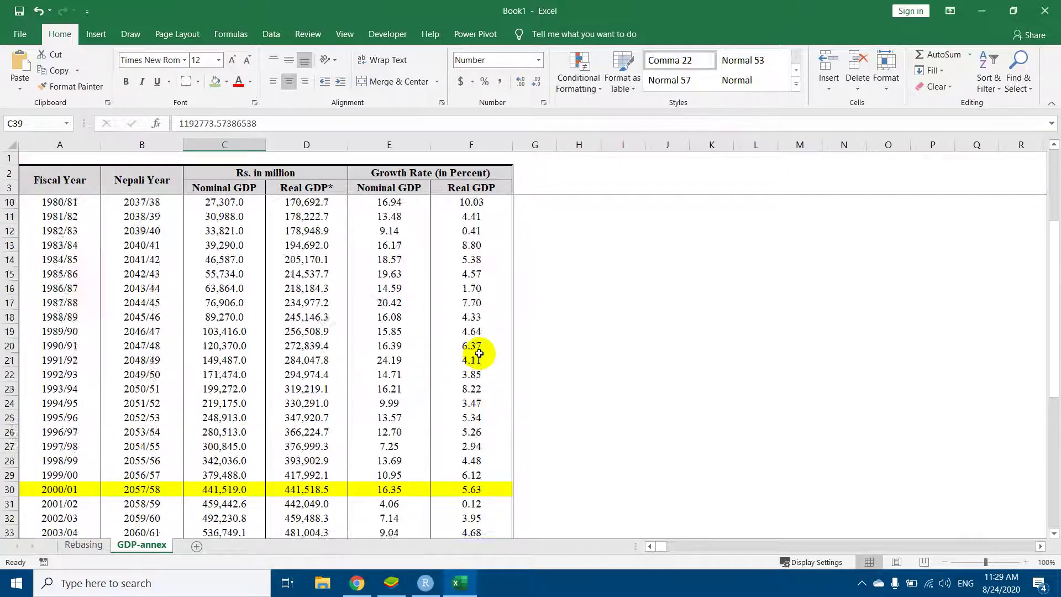
pyautogui.click(487, 204)
pyautogui.hotkey('ctrl', 'shift', 'Down')
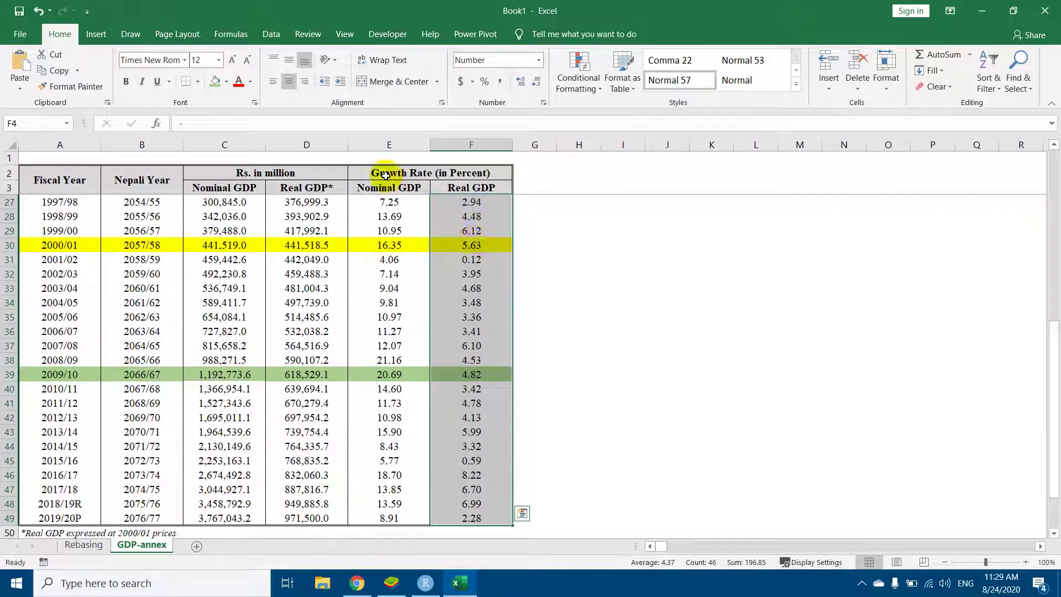
# Apply a light gold fill to the selected growth-rate column F4:F49
pyautogui.click(226, 81)
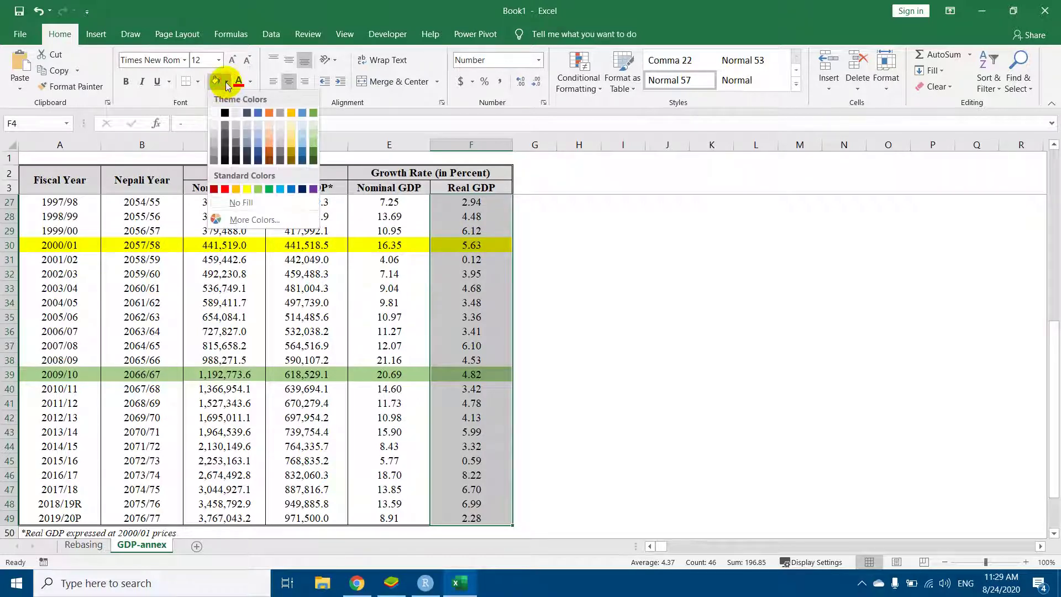
pyautogui.click(294, 128)
pyautogui.click(471, 289)
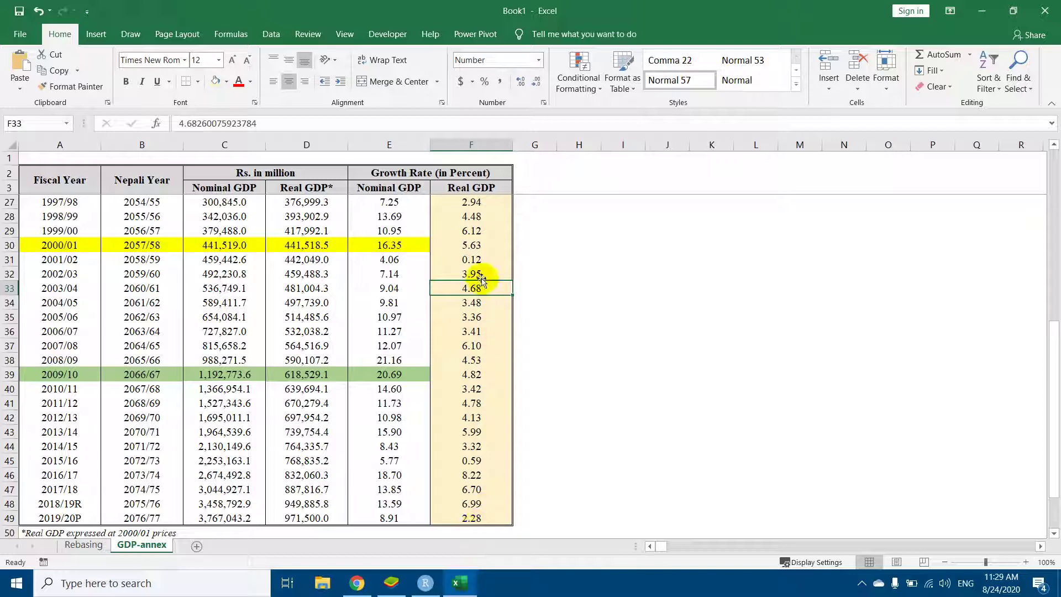
pyautogui.scroll(8, 526, 375)
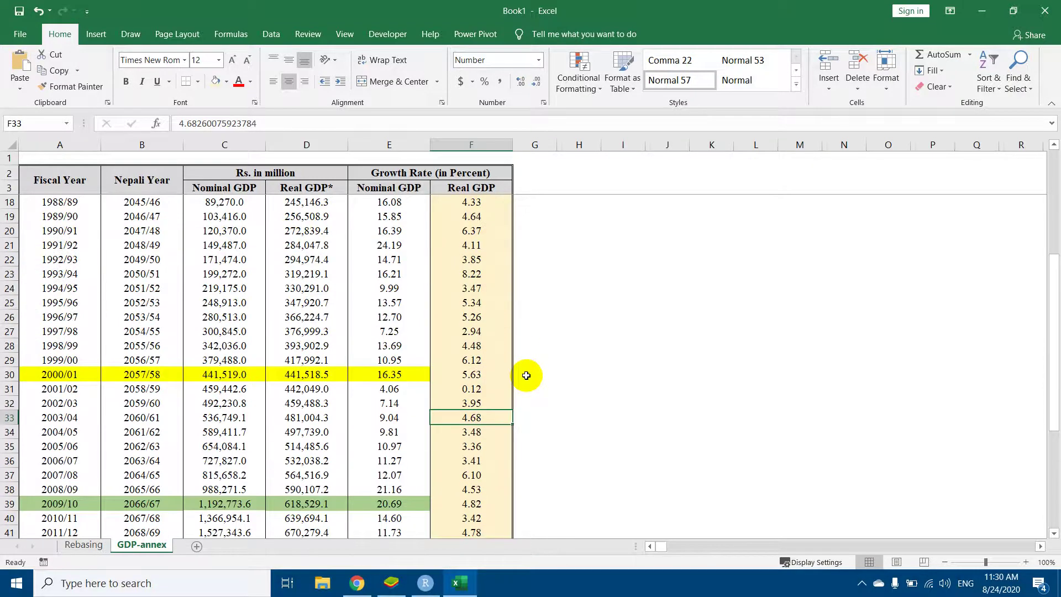
# Widen column G and enter the heading 'GDP deflator' in G3
pyautogui.click(539, 187)
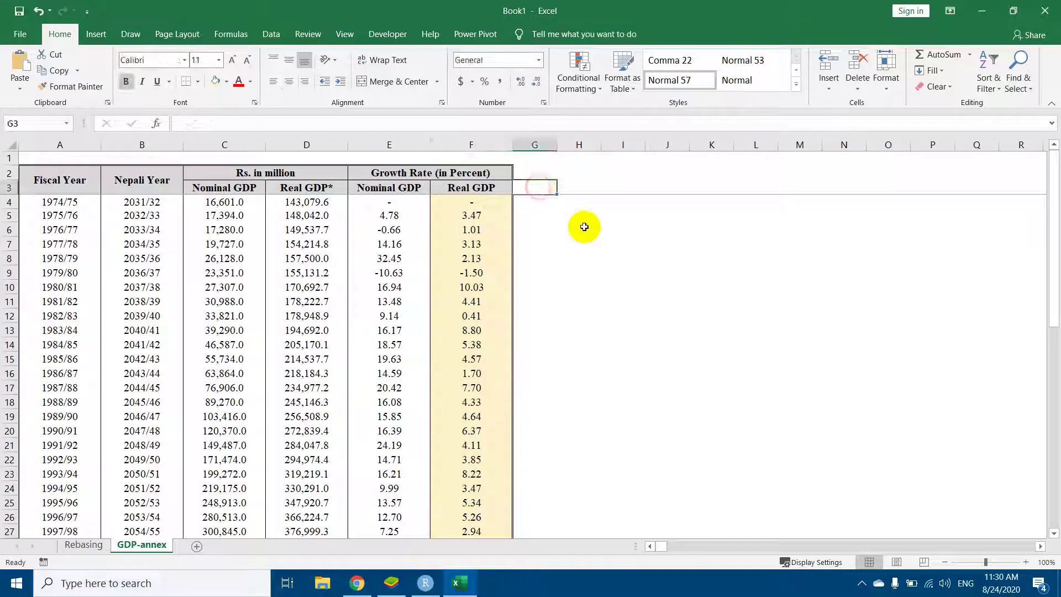
pyautogui.moveTo(557, 150); pyautogui.dragTo(599, 149)
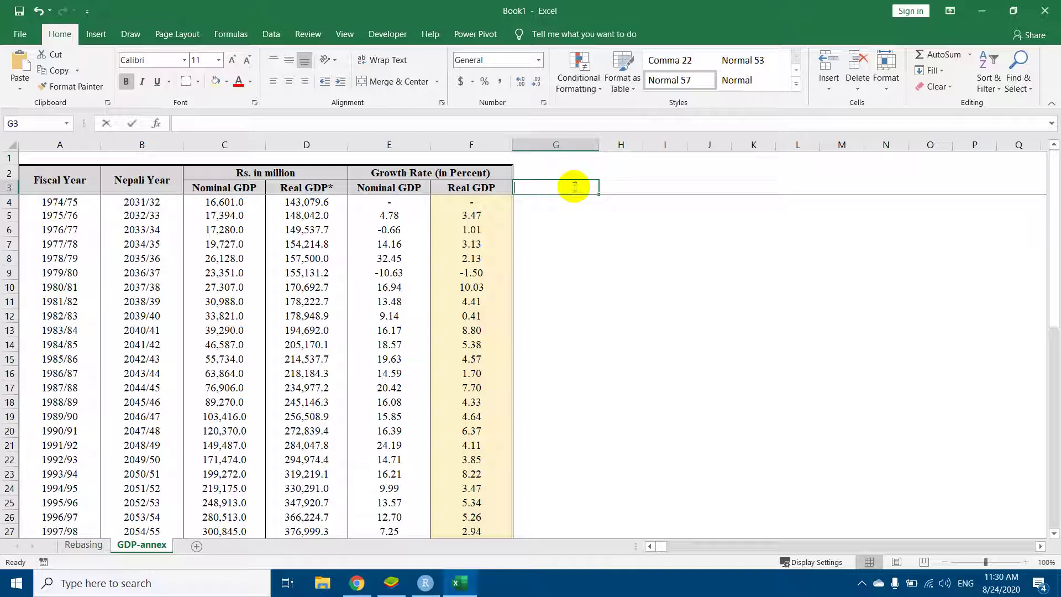
pyautogui.write('GDP deflator')
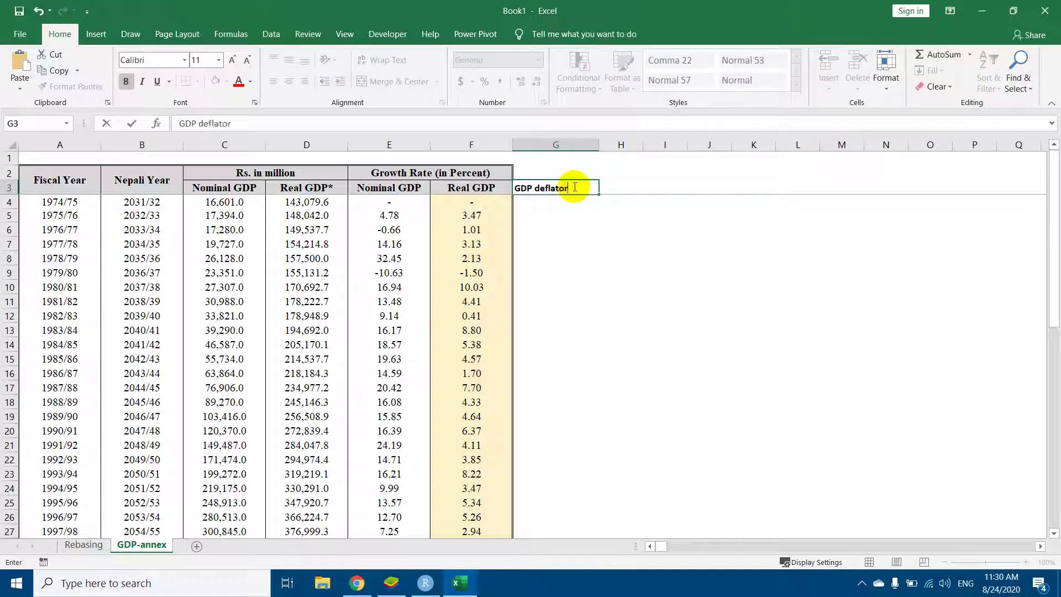
pyautogui.press('Return')
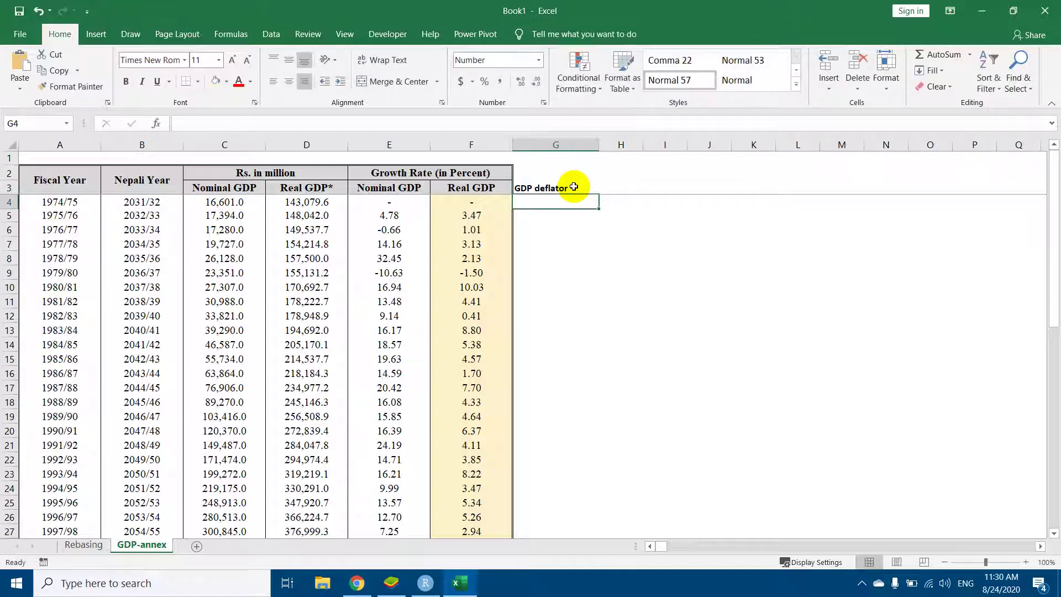
# Enter the deflator formula =C4/D4 in G4 and show it with one decimal
pyautogui.write('=')
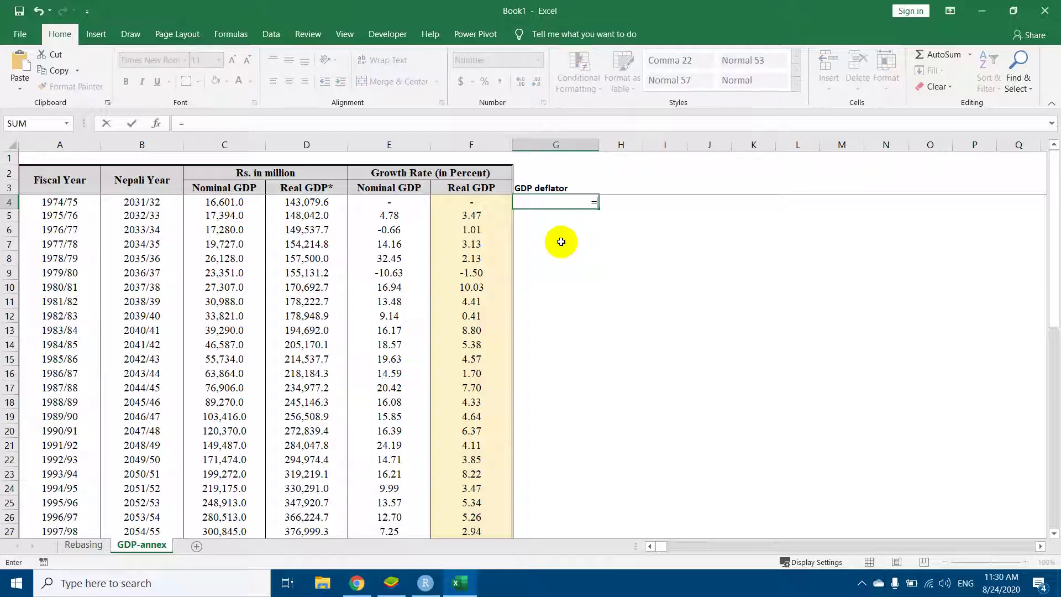
pyautogui.press('Left')
pyautogui.press('Left')
pyautogui.press('Left')
pyautogui.press('Left')
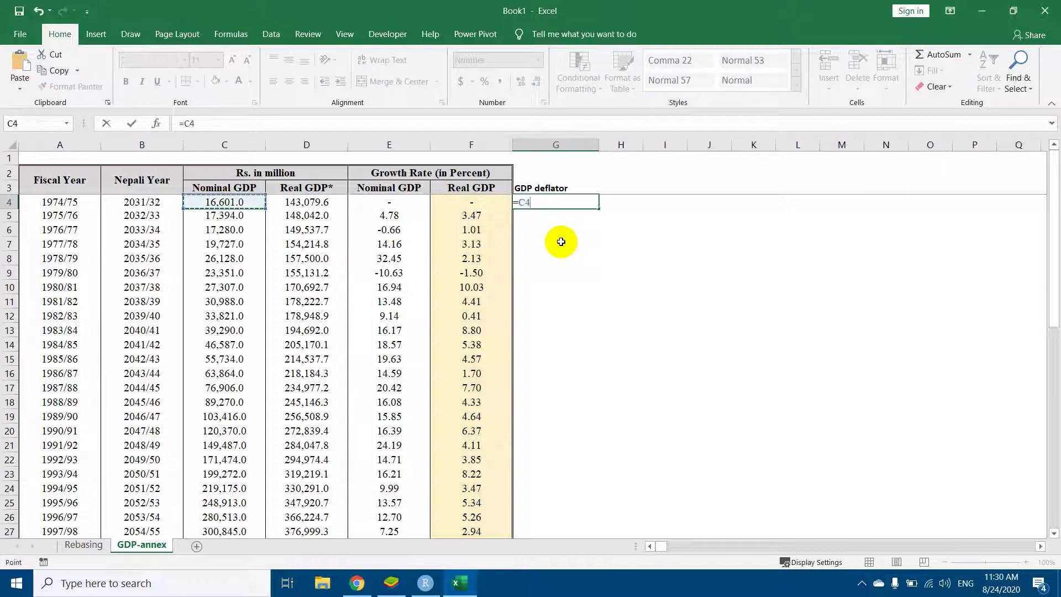
pyautogui.write('/')
pyautogui.press('Left')
pyautogui.press('Left')
pyautogui.press('Left')
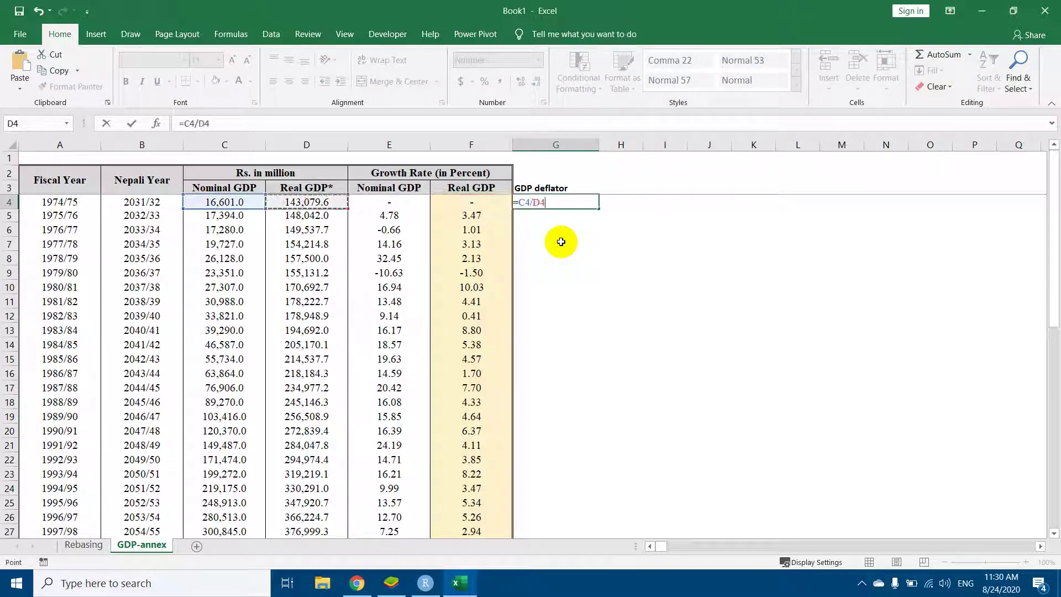
pyautogui.press('Return')
pyautogui.click(577, 203)
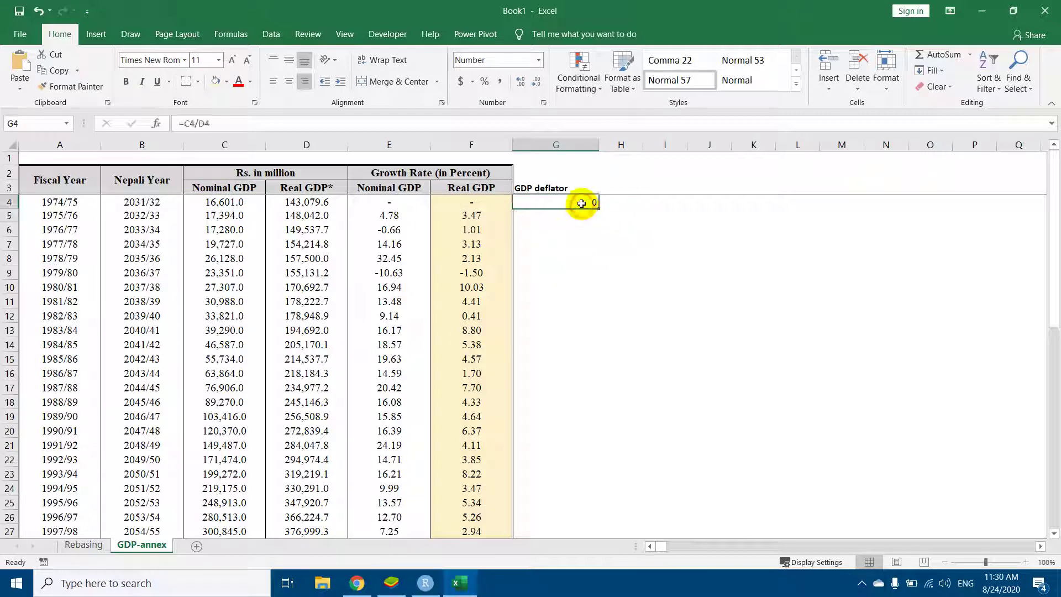
pyautogui.click(522, 83)
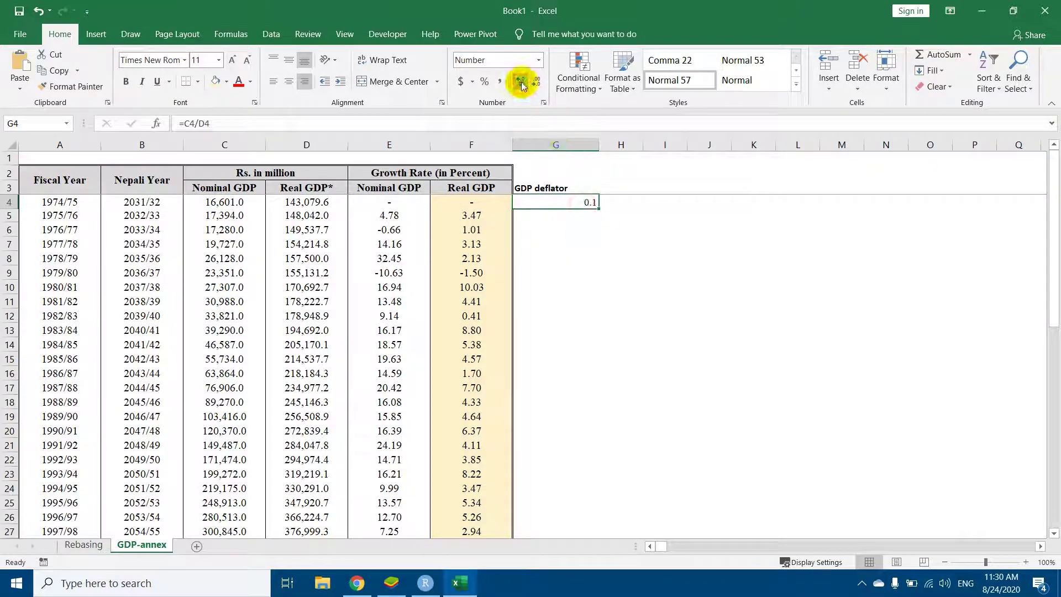
# Copy the deflator formula down column G and delete the three #DIV/0! cells below
pyautogui.doubleClick(598, 208)
pyautogui.scroll(-12, 586, 271)
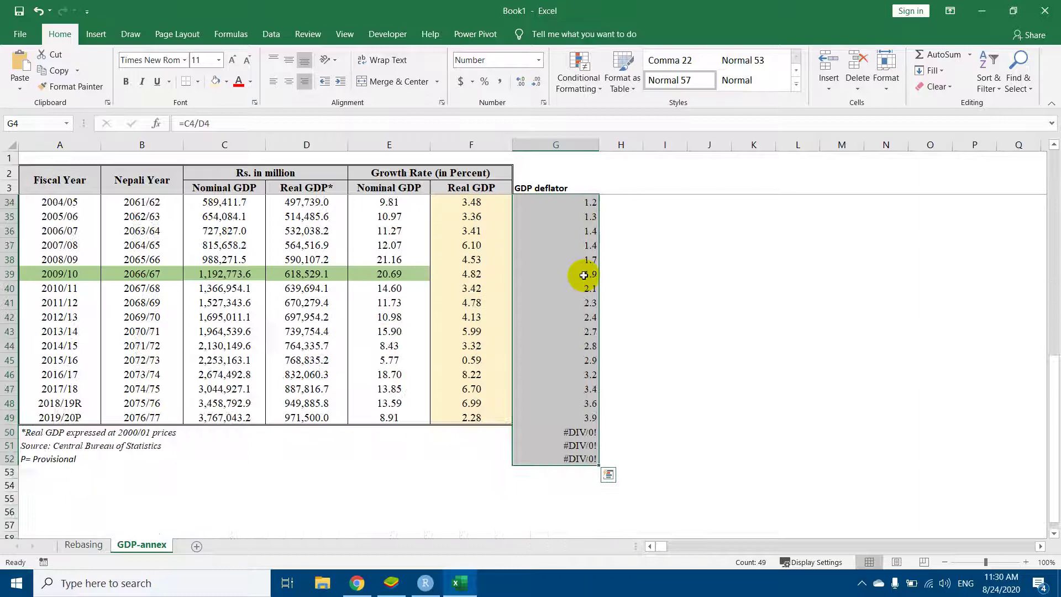
pyautogui.moveTo(570, 347); pyautogui.dragTo(569, 366)
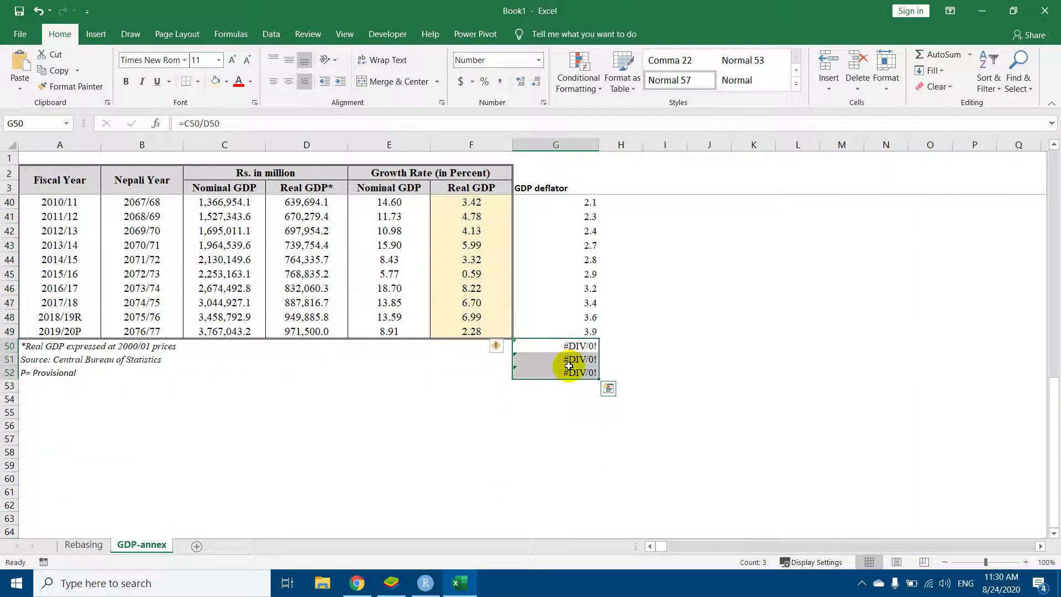
pyautogui.press('Delete')
pyautogui.click(568, 330)
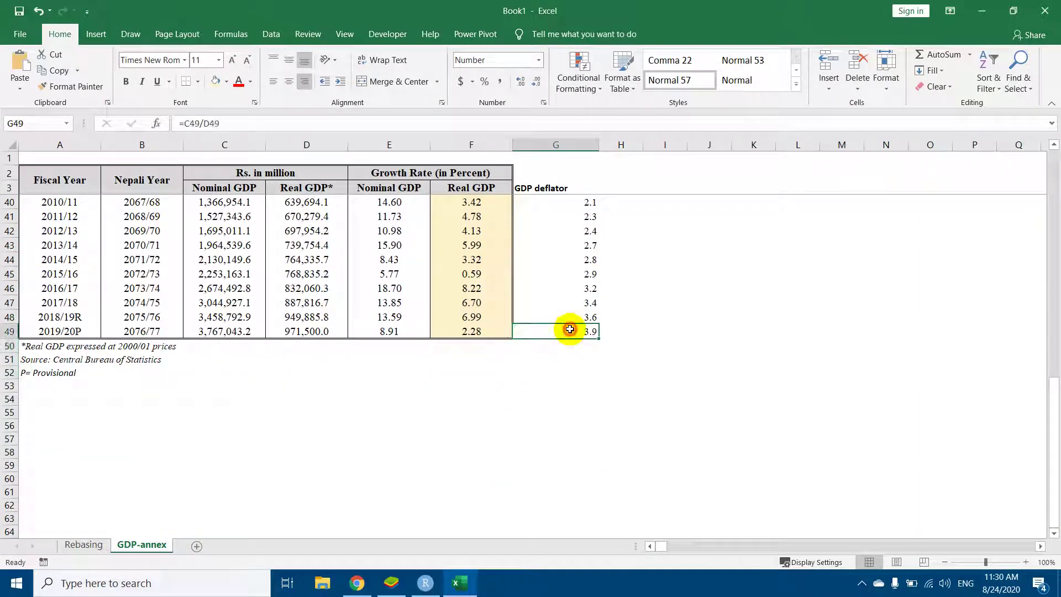
# Fill the 2000/01 deflator cell G30 (1.0) yellow
pyautogui.scroll(5, 569, 329)
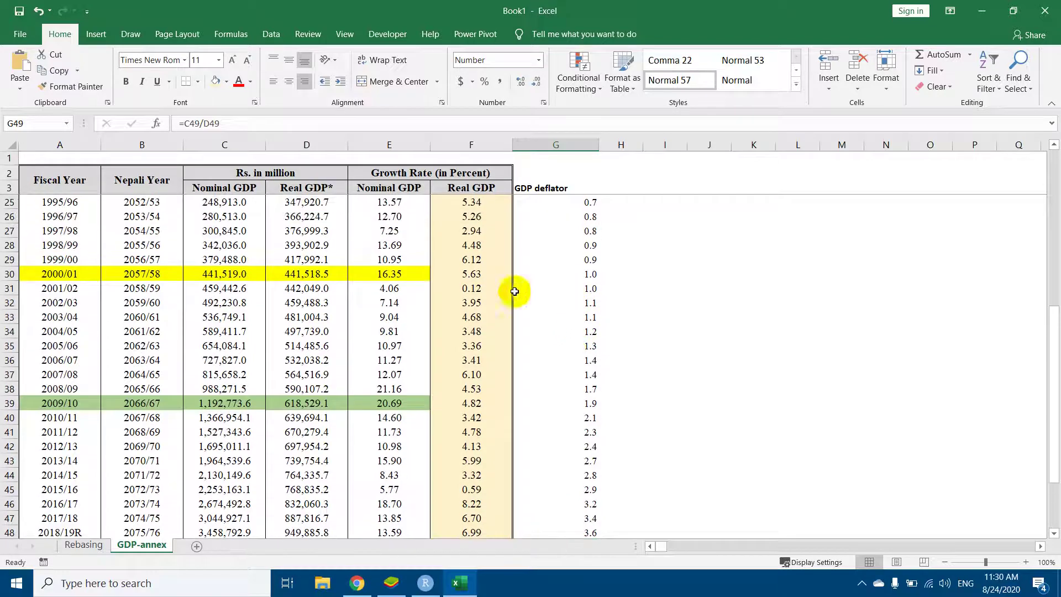
pyautogui.click(553, 273)
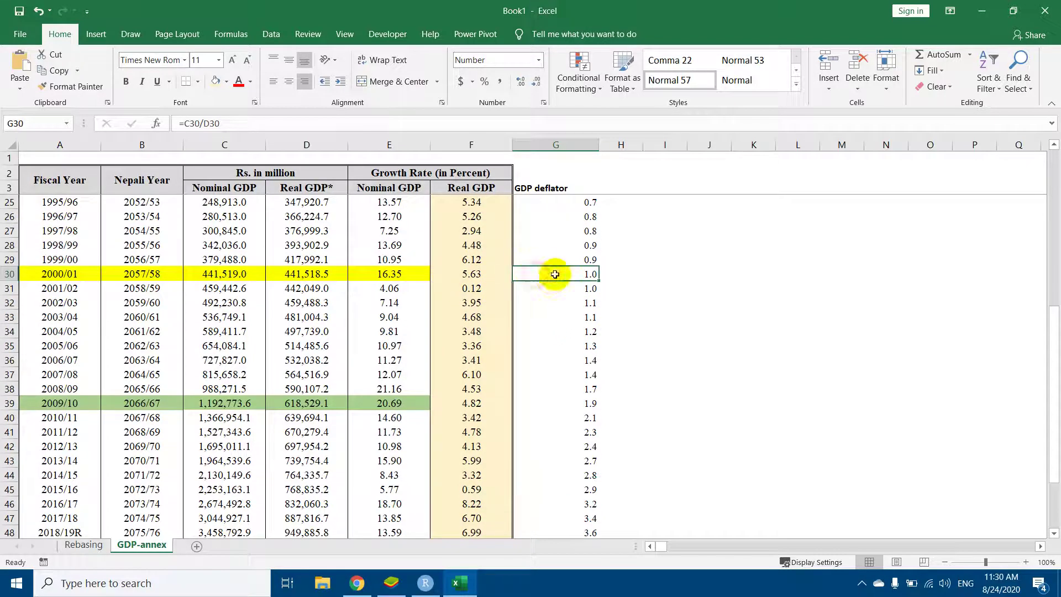
pyautogui.click(226, 83)
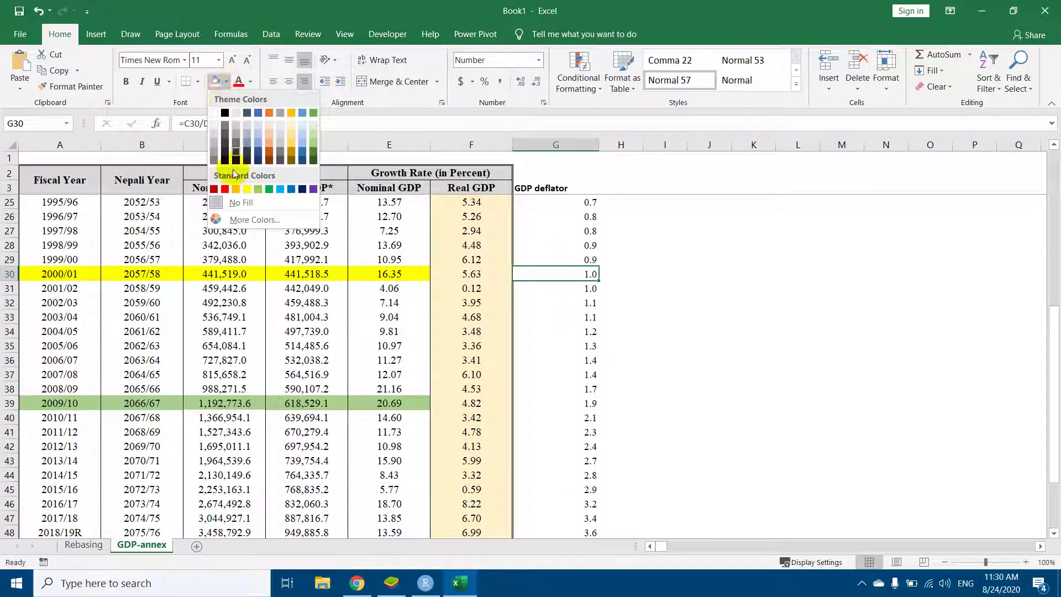
pyautogui.click(247, 188)
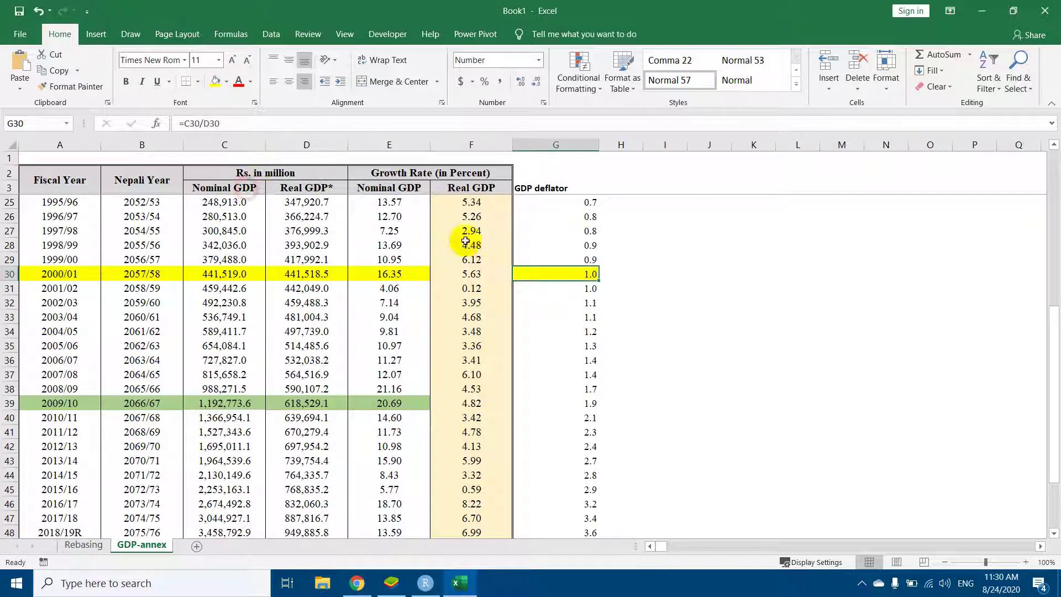
pyautogui.click(636, 275)
# Fill the 2009/10 deflator cell G39 (1.9) green
pyautogui.click(623, 404)
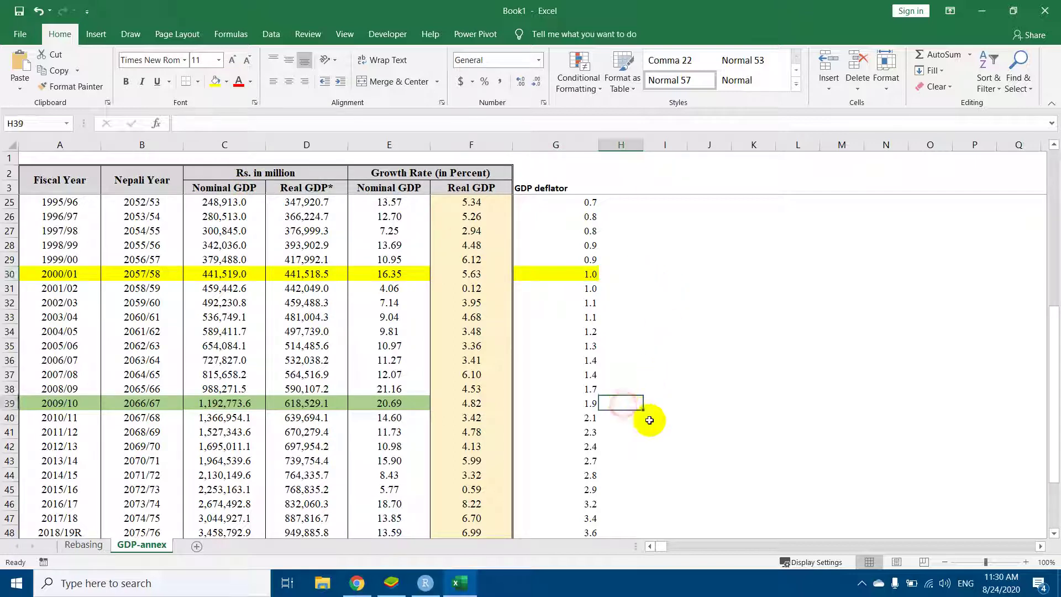
pyautogui.click(535, 404)
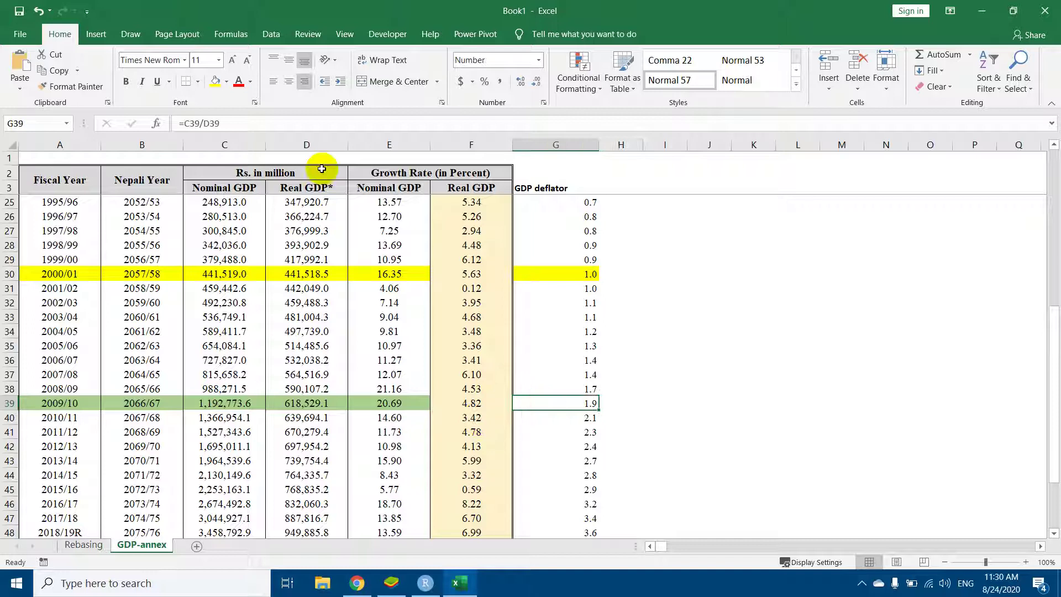
pyautogui.click(226, 81)
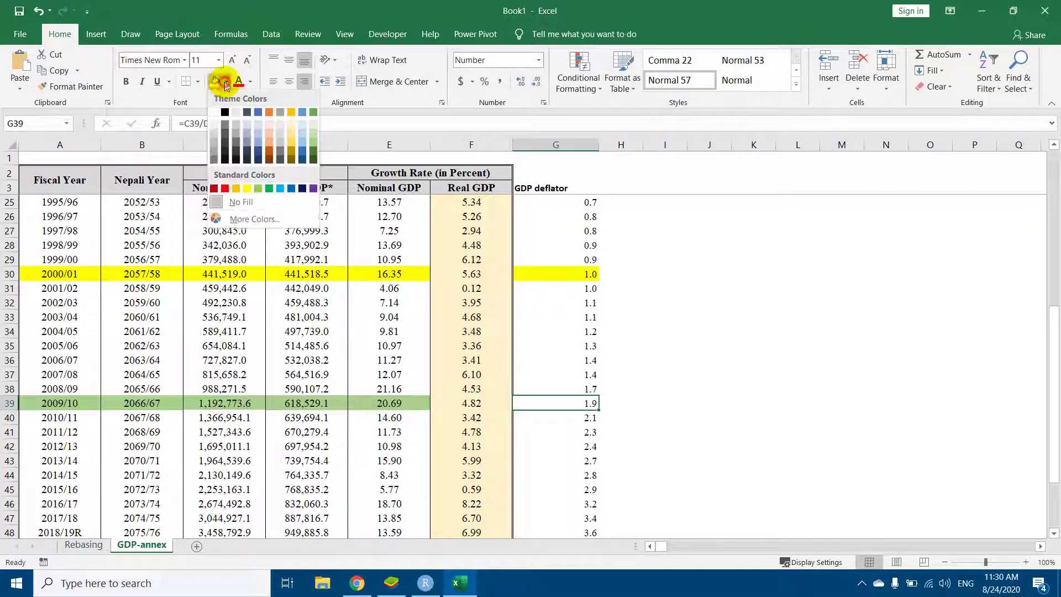
pyautogui.click(258, 189)
pyautogui.click(626, 403)
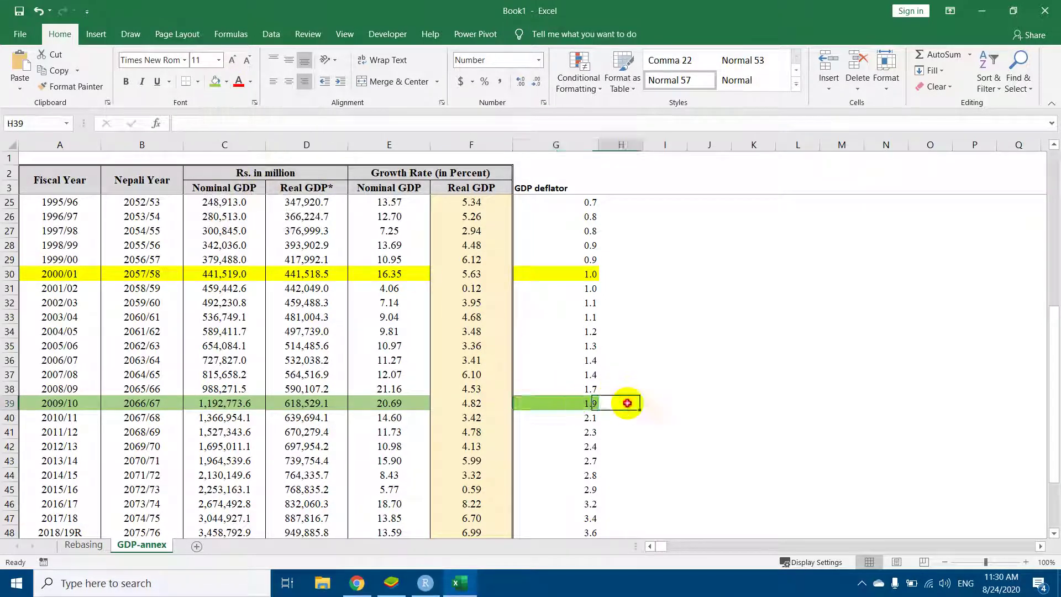
# Enter =G39/$G$39*1 in H39 and copy it through column H to rebase deflators
pyautogui.write('=')
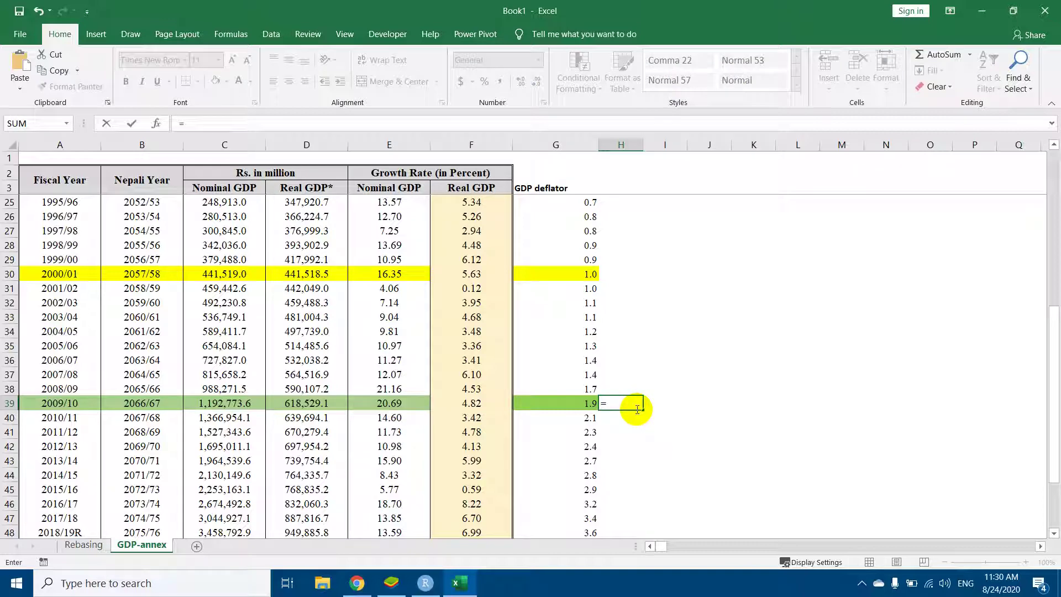
pyautogui.press('Left')
pyautogui.write('/')
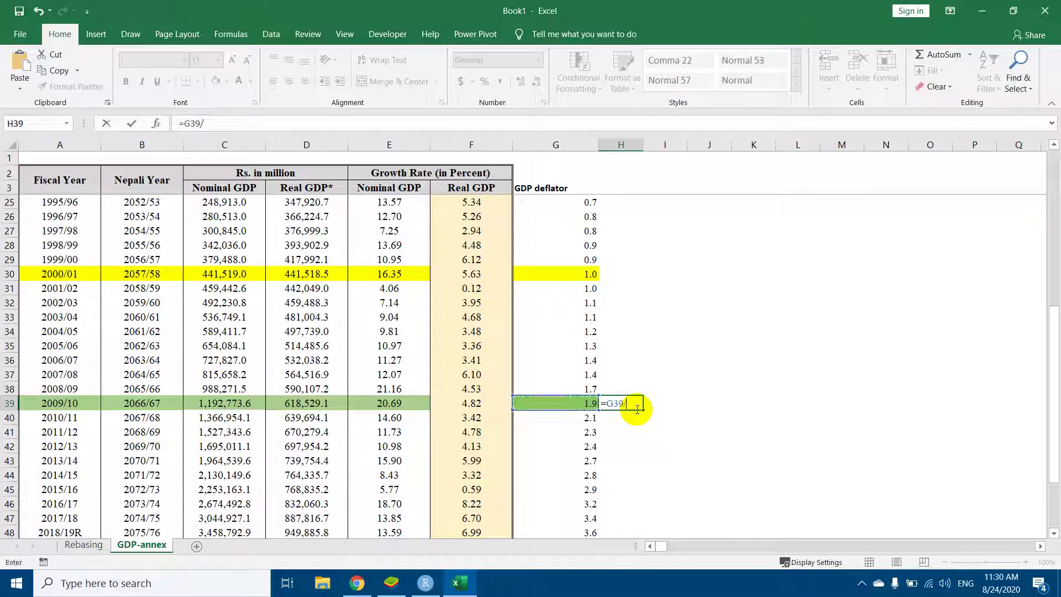
pyautogui.press('Left')
pyautogui.press('F4')
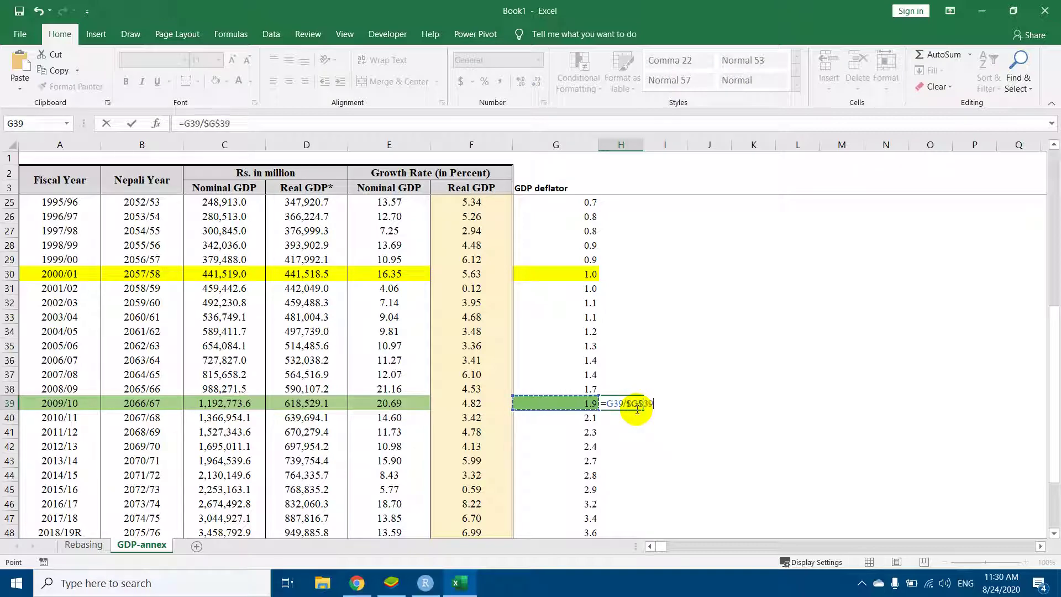
pyautogui.write('*')
pyautogui.press('Return')
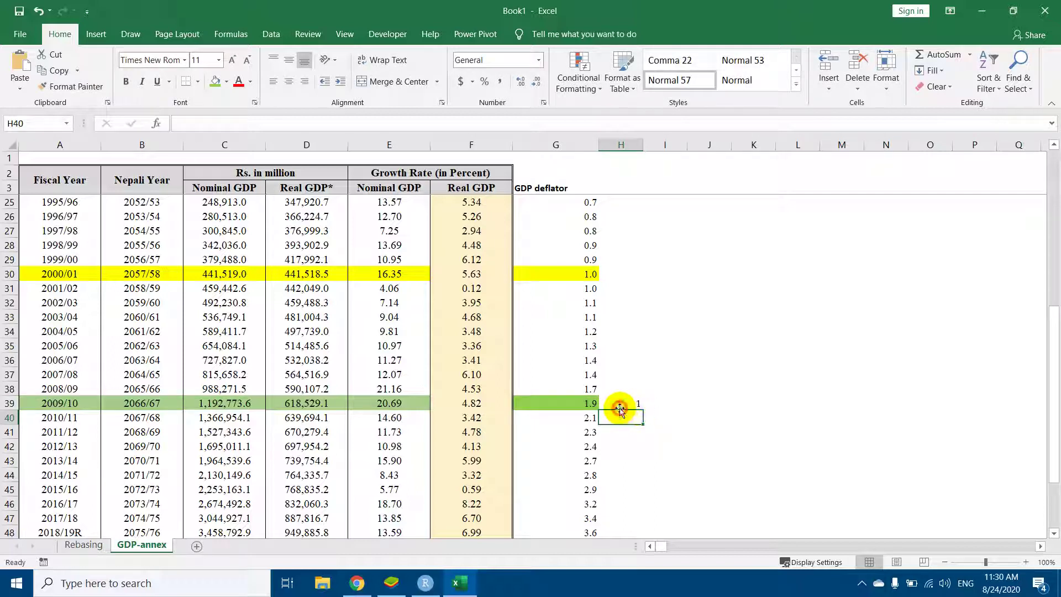
pyautogui.click(621, 403)
pyautogui.moveTo(641, 411); pyautogui.dragTo(611, 201)
# Head G3 'GDP deflator at 2000/01' and H3 'GDP deflator at 2009/10'
pyautogui.click(615, 186)
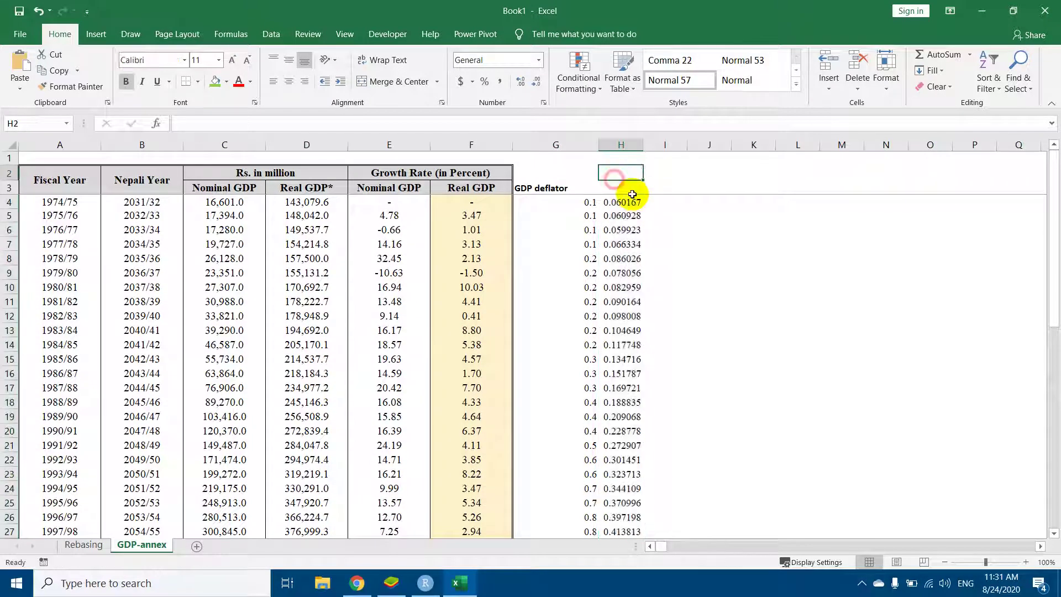
pyautogui.doubleClick(587, 188)
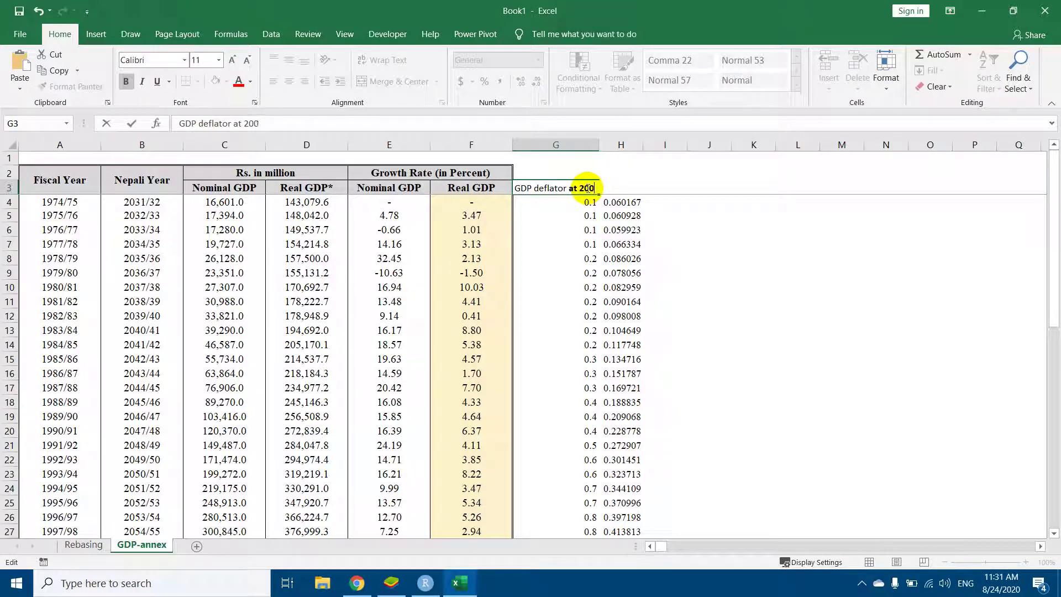
pyautogui.write('at 2000/01')
pyautogui.press('Return')
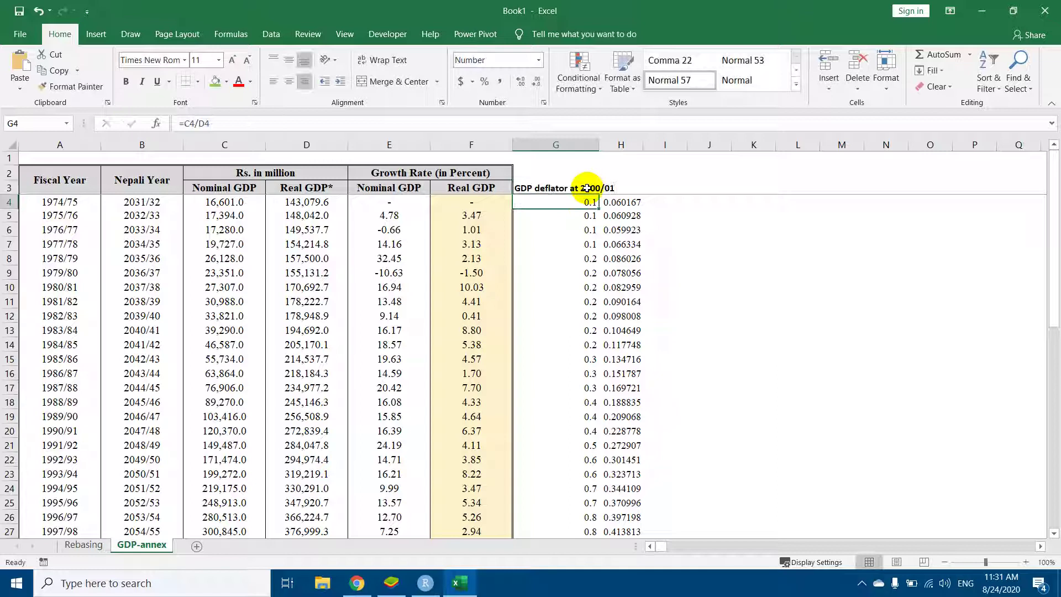
pyautogui.click(620, 187)
pyautogui.write('GDP deflator at 2009/10')
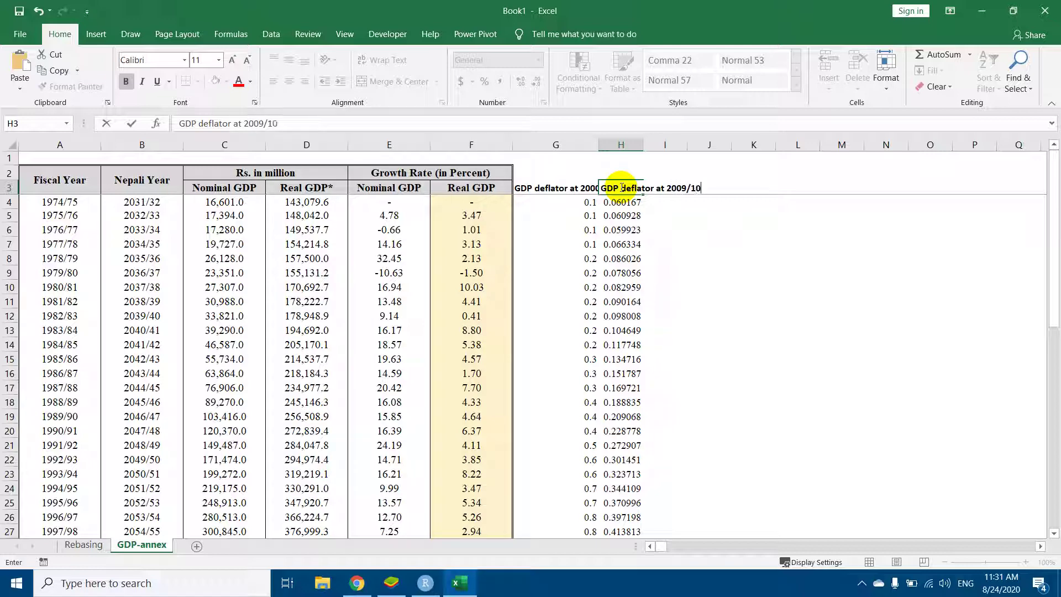
pyautogui.press('Return')
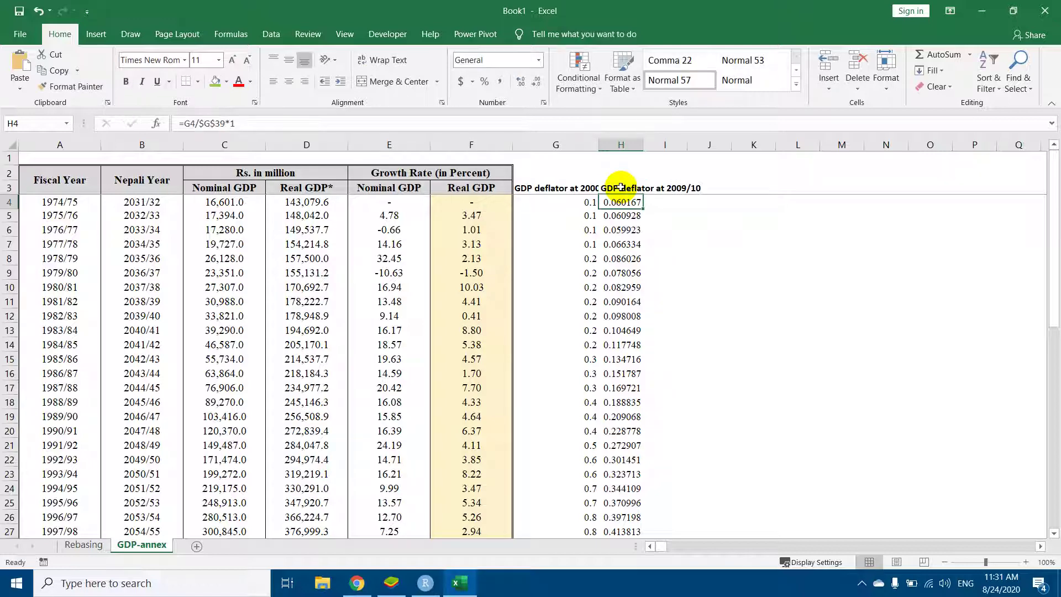
# Autofit columns G and H and show the rebased deflators to two decimals
pyautogui.doubleClick(598, 145)
pyautogui.doubleClick(664, 146)
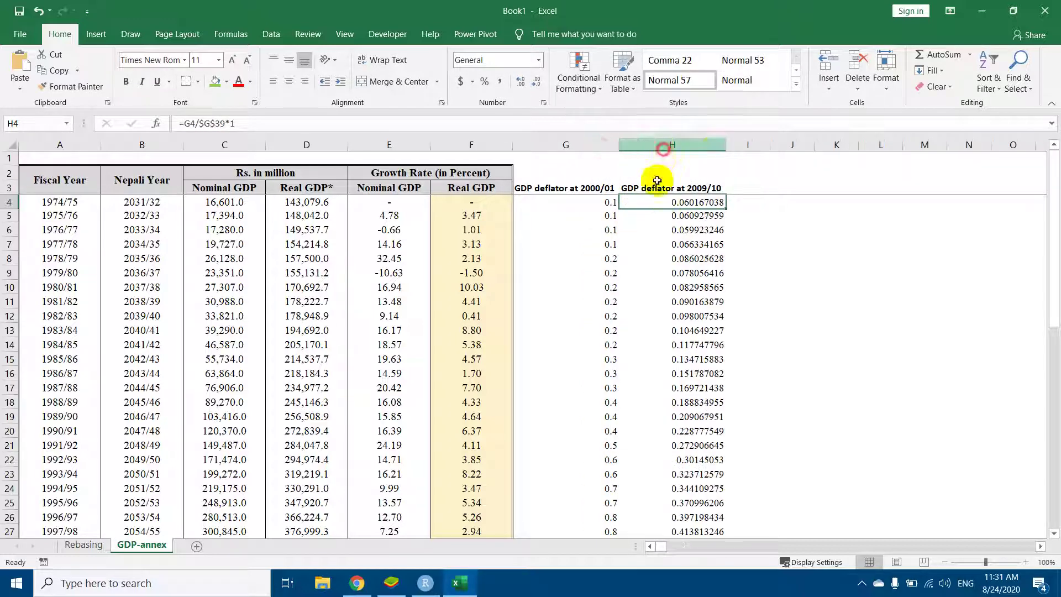
pyautogui.hotkey('ctrl', 'shift', 'Down')
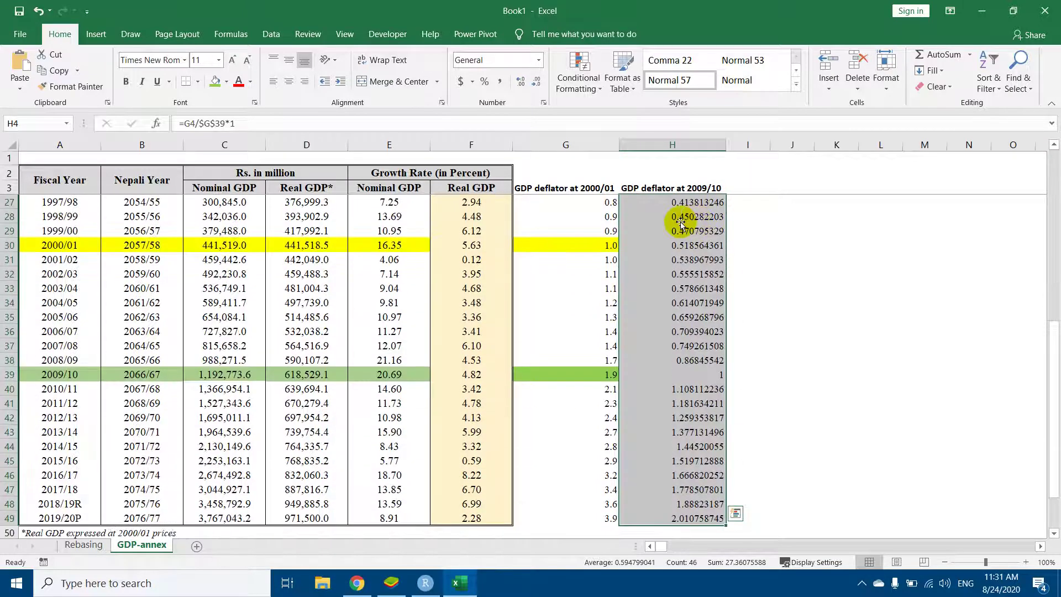
pyautogui.click(536, 81)
pyautogui.click(536, 81)
pyautogui.click(536, 81)
pyautogui.click(536, 81)
pyautogui.click(536, 81)
pyautogui.click(536, 82)
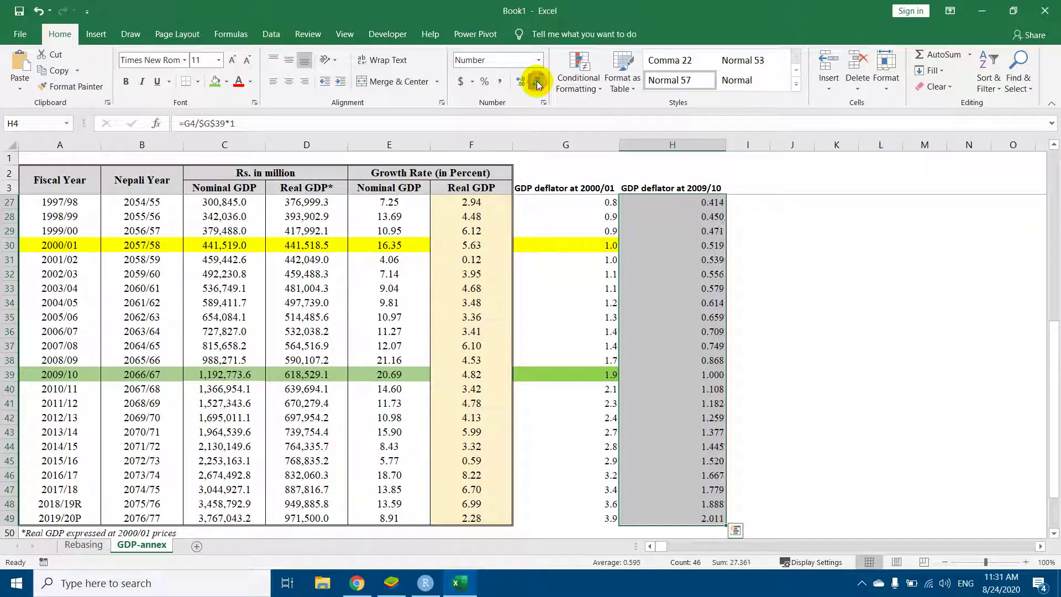
pyautogui.click(536, 81)
pyautogui.scroll(8, 695, 301)
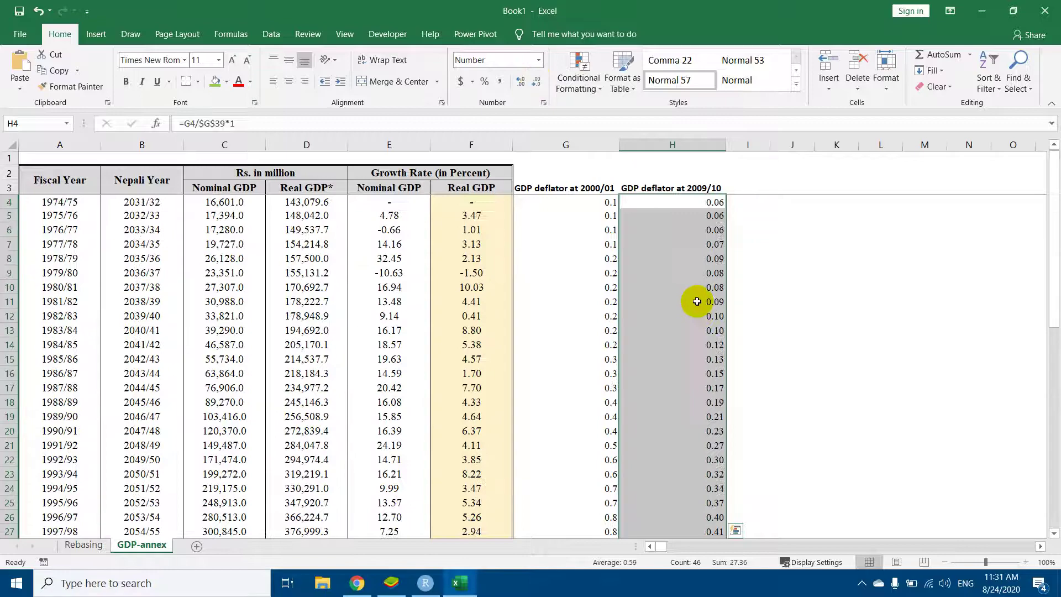
pyautogui.scroll(-4, 697, 301)
pyautogui.scroll(-2, 697, 301)
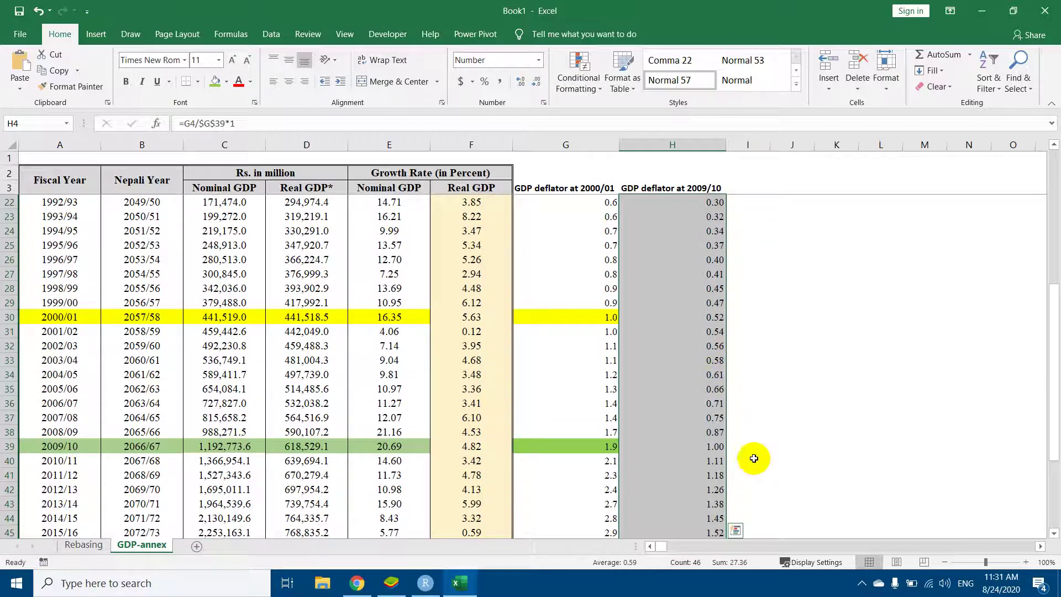
pyautogui.scroll(4, 757, 445)
# Enter the real GDP formula =C4/H4 in cell I4
pyautogui.scroll(2, 758, 444)
pyautogui.click(748, 202)
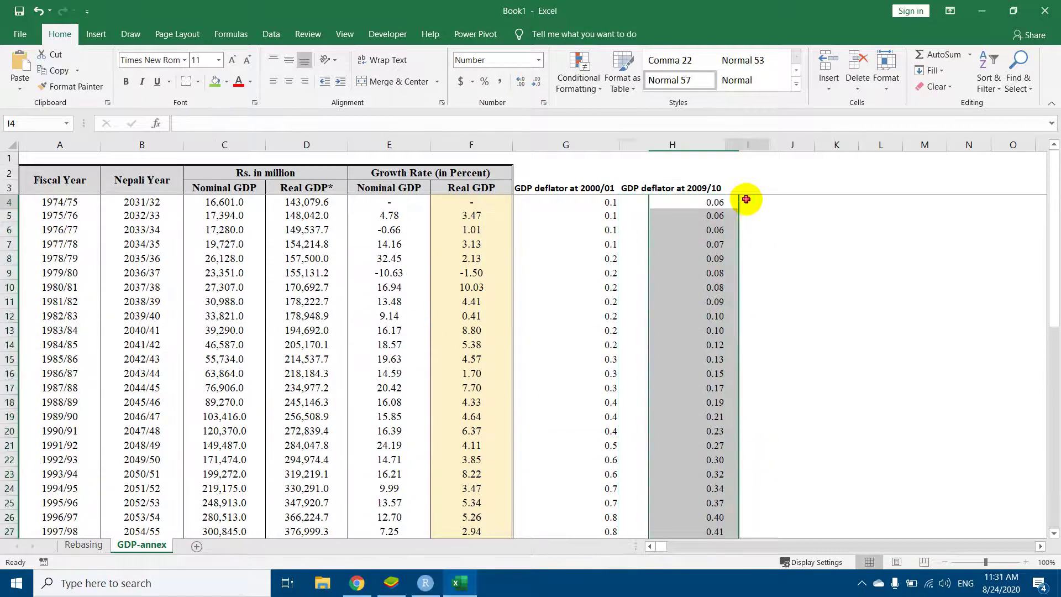
pyautogui.write('=')
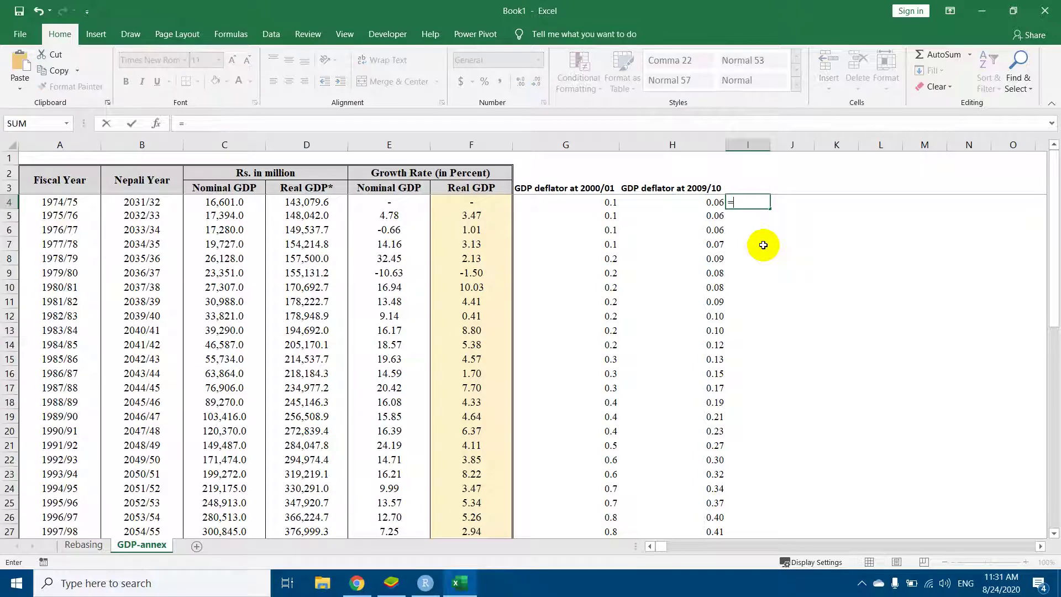
pyautogui.press('Left')
pyautogui.press('Left')
pyautogui.press('Left')
pyautogui.press('Left')
pyautogui.press('Left')
pyautogui.press('Left')
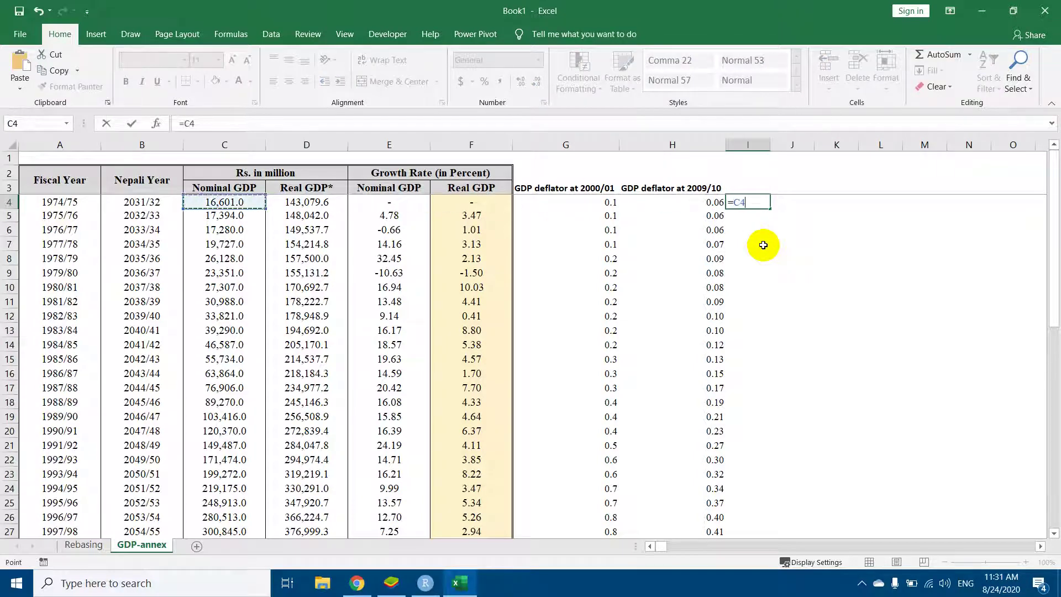
pyautogui.write('/')
pyautogui.press('Left')
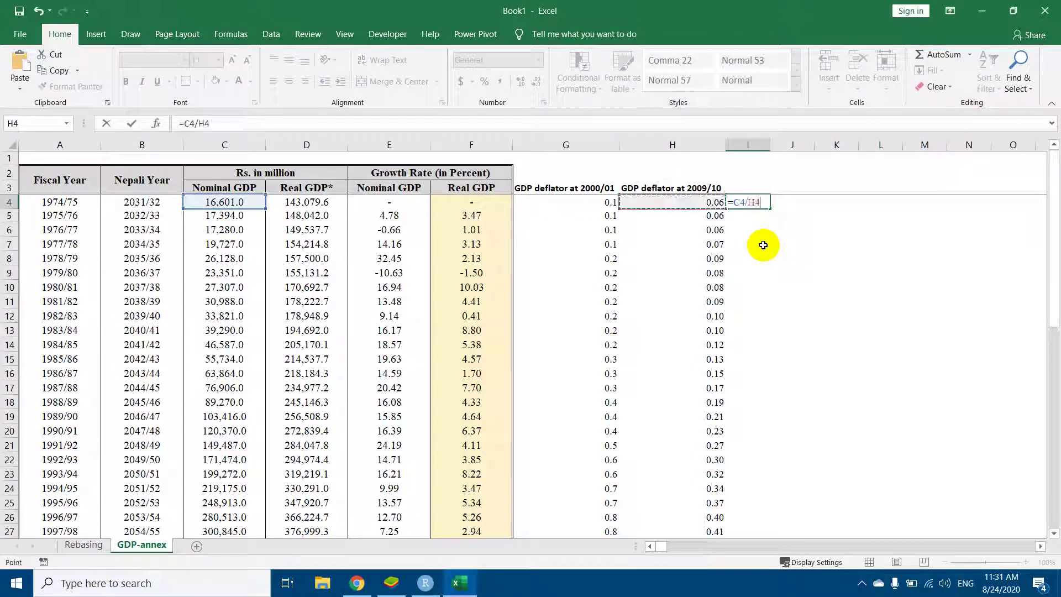
pyautogui.press('Return')
# Title I3 'RGDP at base year 2009/10', fill the formula down, and delete the #DIV/0! cells
pyautogui.click(738, 188)
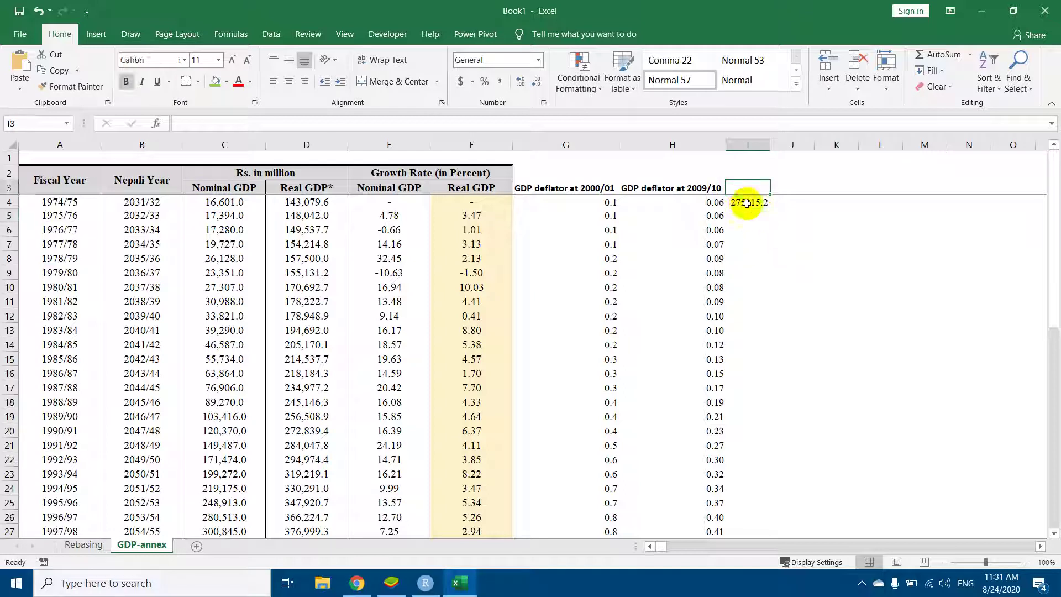
pyautogui.write('RGDP at base year 2009/10')
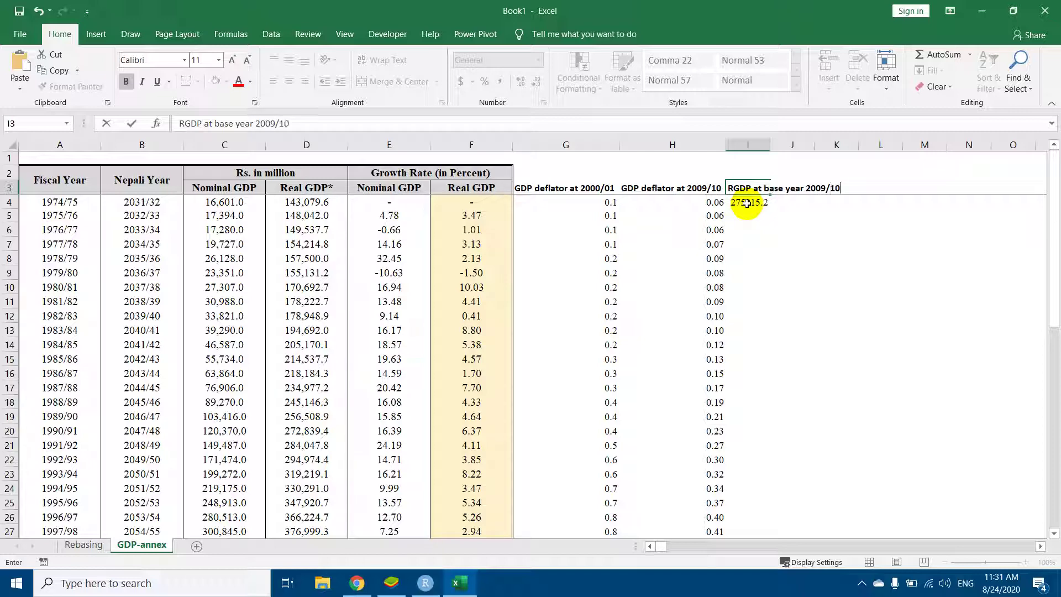
pyautogui.click(746, 203)
pyautogui.doubleClick(770, 209)
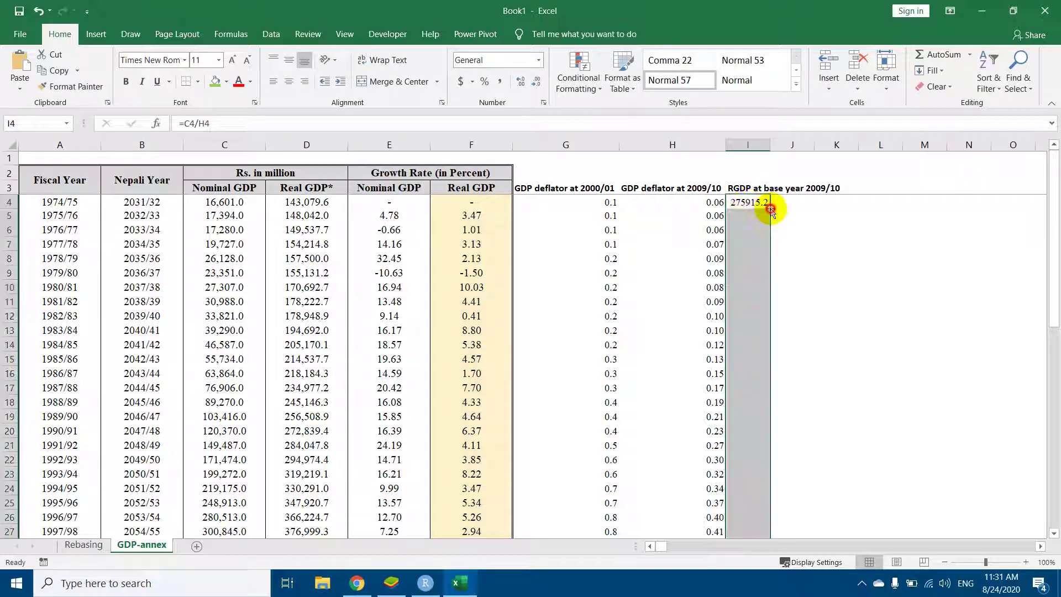
pyautogui.scroll(-4, 774, 309)
pyautogui.scroll(-5, 774, 309)
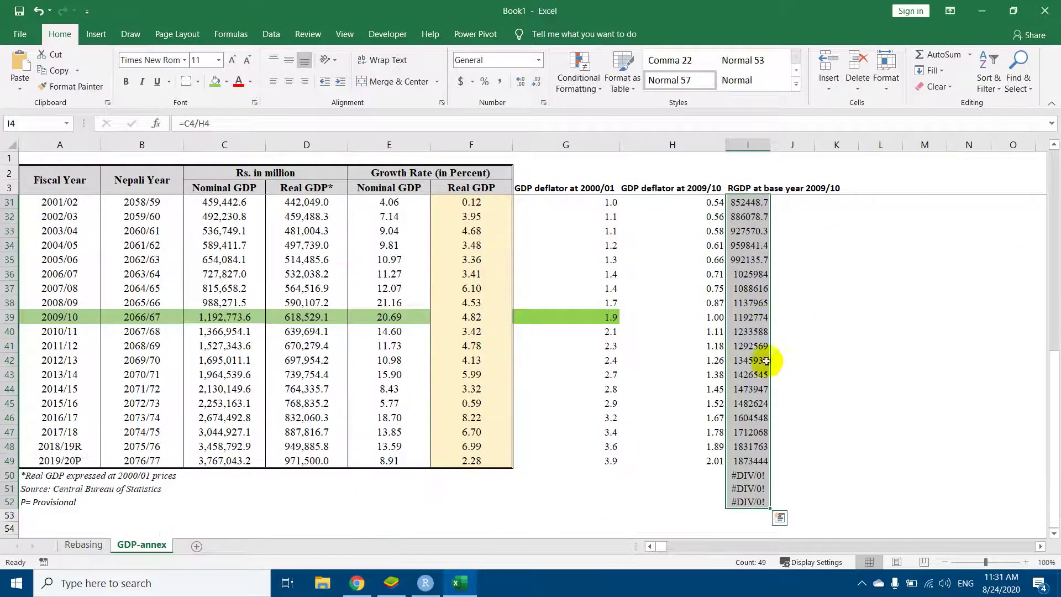
pyautogui.moveTo(747, 475); pyautogui.dragTo(743, 503)
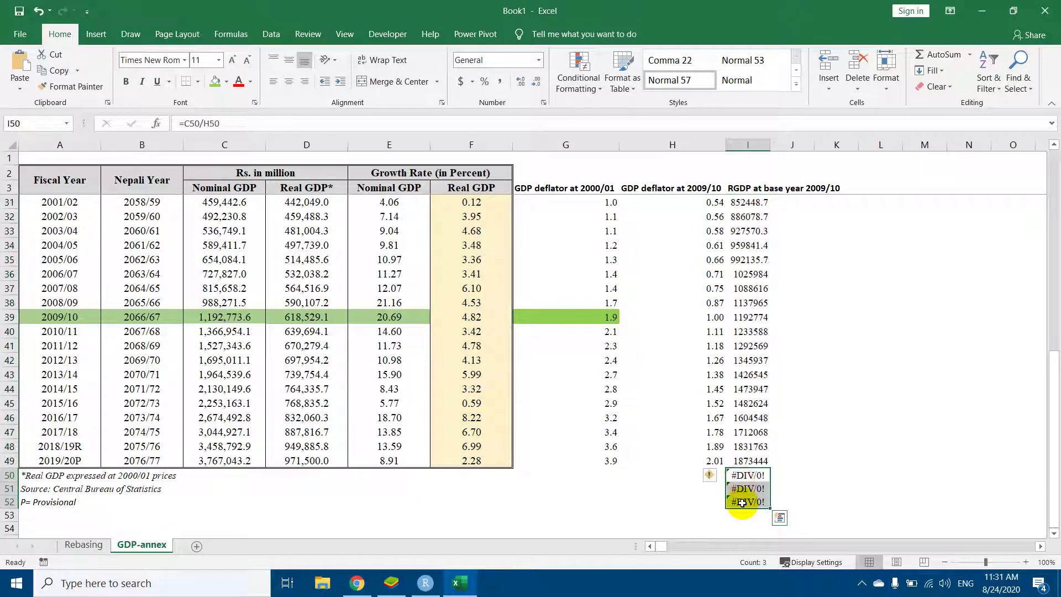
pyautogui.press('Delete')
pyautogui.scroll(9, 742, 503)
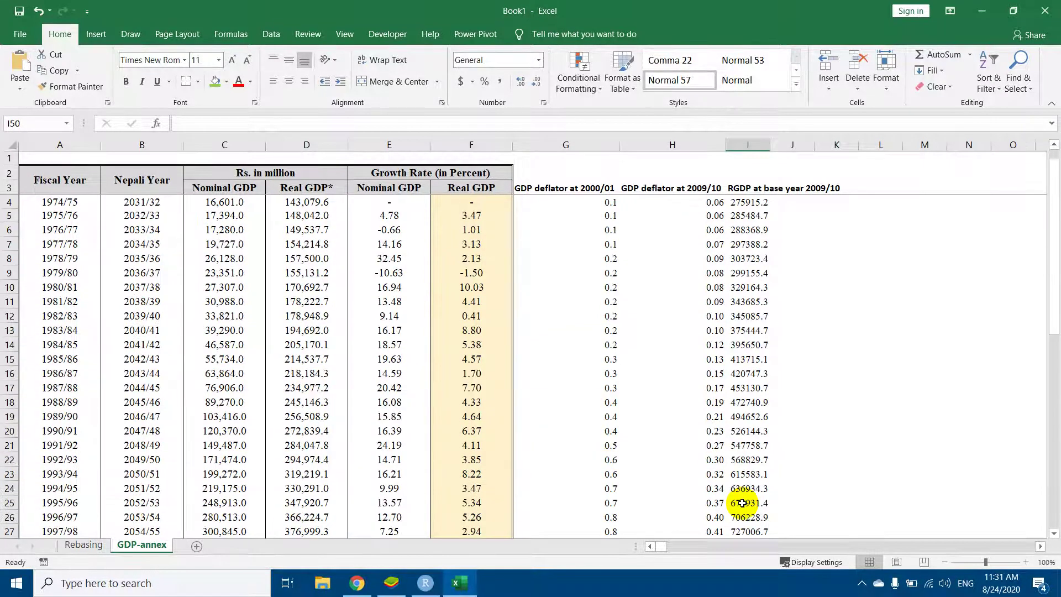
# Enter the growth-rate formula =I5/I4*100-100 in J5
pyautogui.click(791, 214)
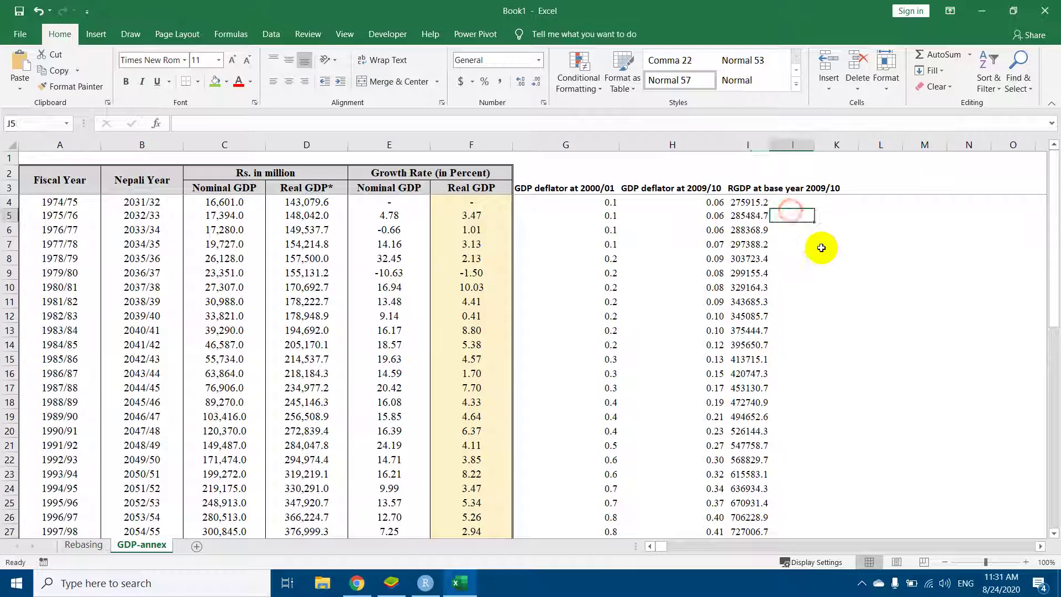
pyautogui.write('=')
pyautogui.press('Left')
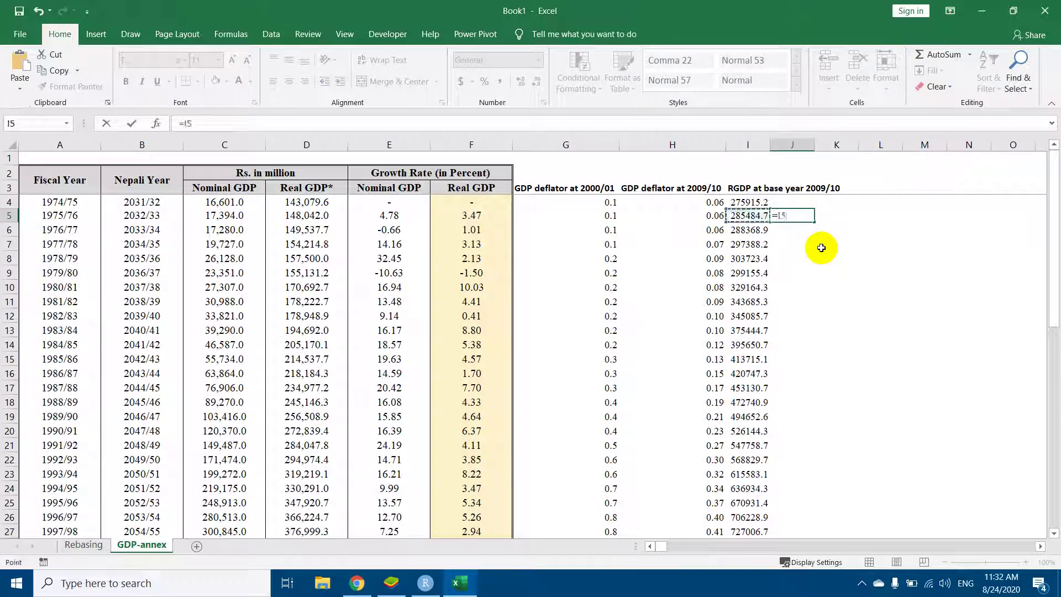
pyautogui.write('/')
pyautogui.press('Left')
pyautogui.press('Up')
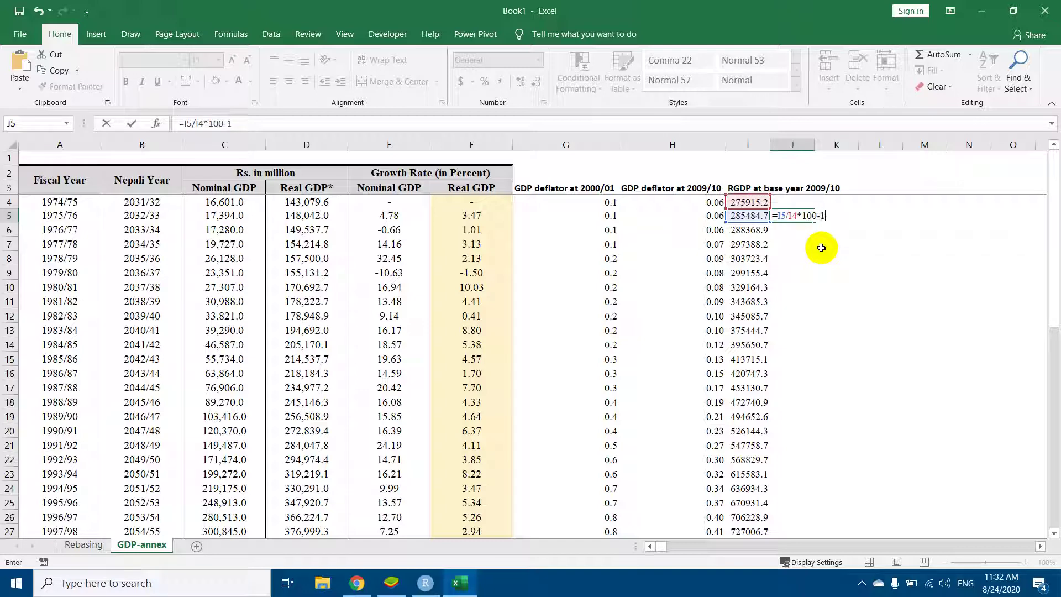
pyautogui.press('Return')
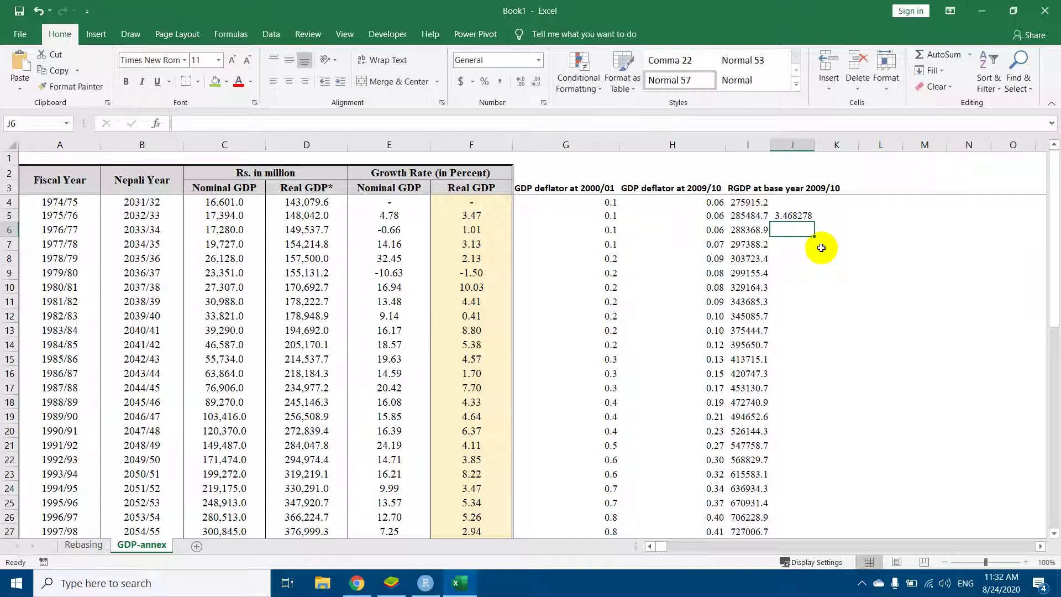
# Show J5 to two decimals and copy its growth formula down column J
pyautogui.click(794, 216)
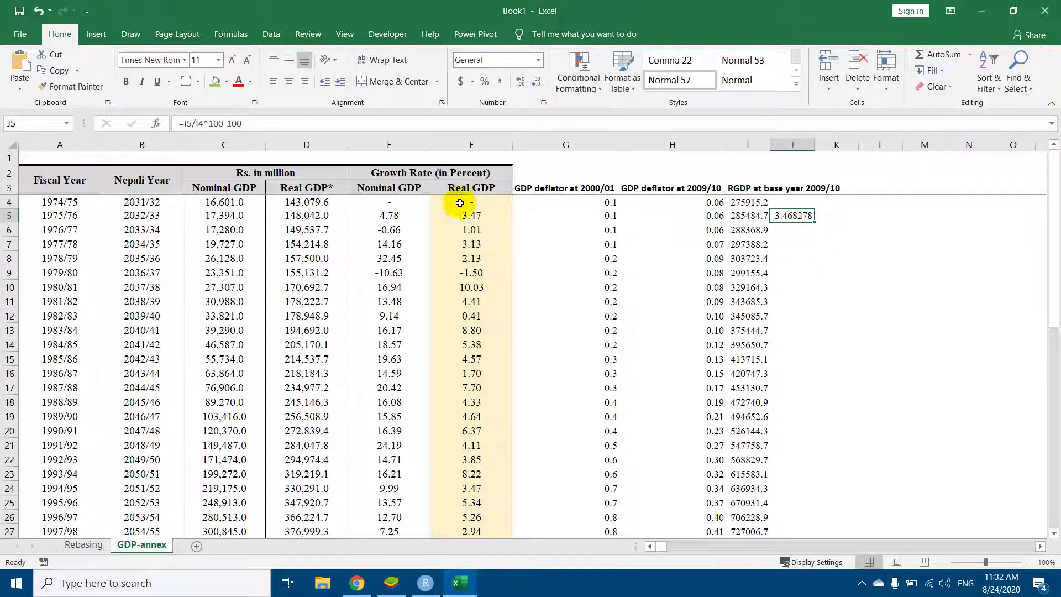
pyautogui.moveTo(474, 205); pyautogui.dragTo(464, 330)
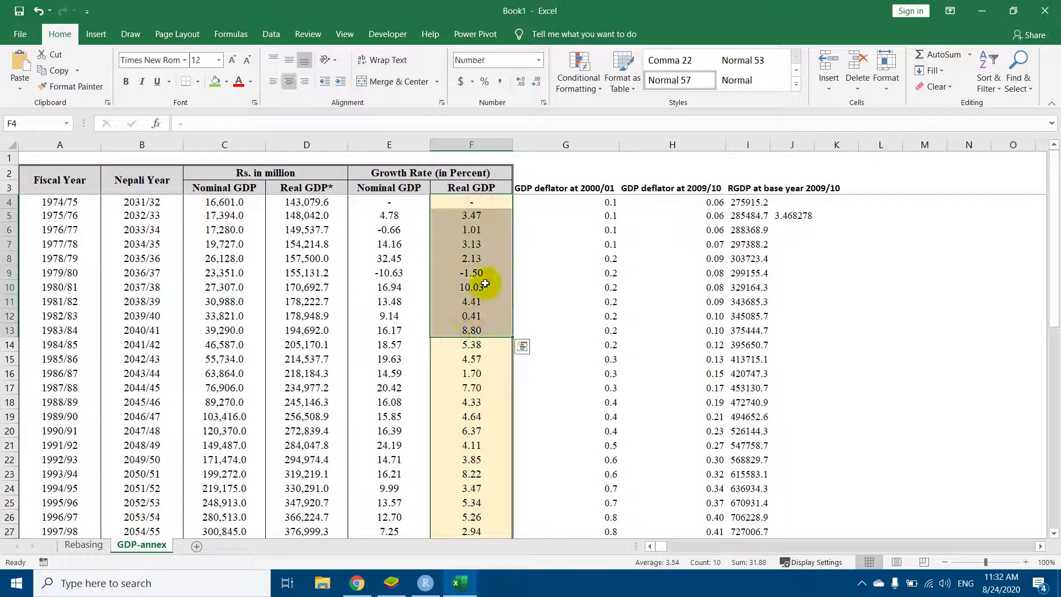
pyautogui.click(787, 218)
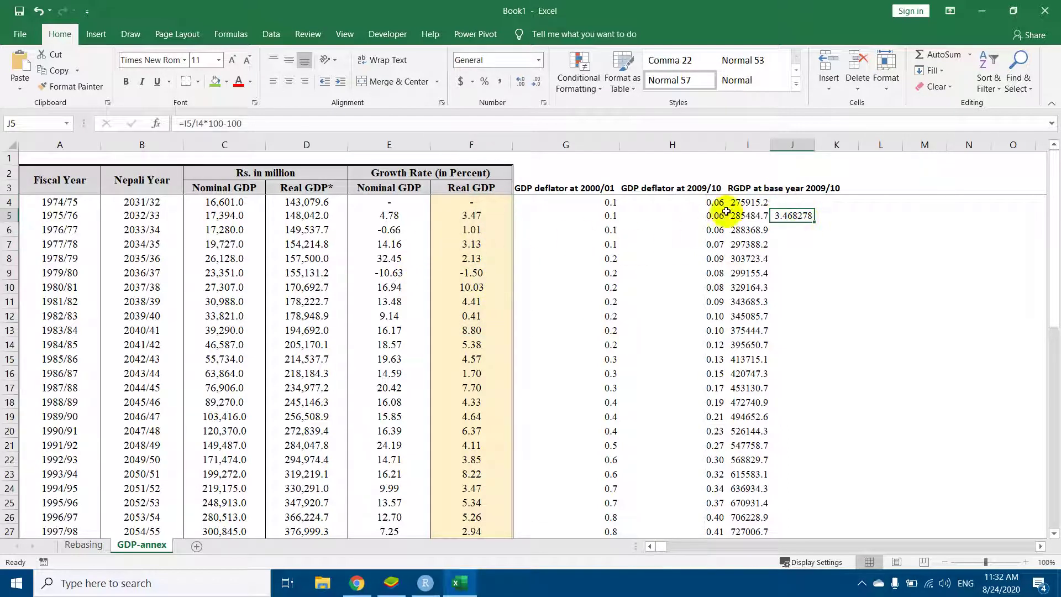
pyautogui.click(536, 83)
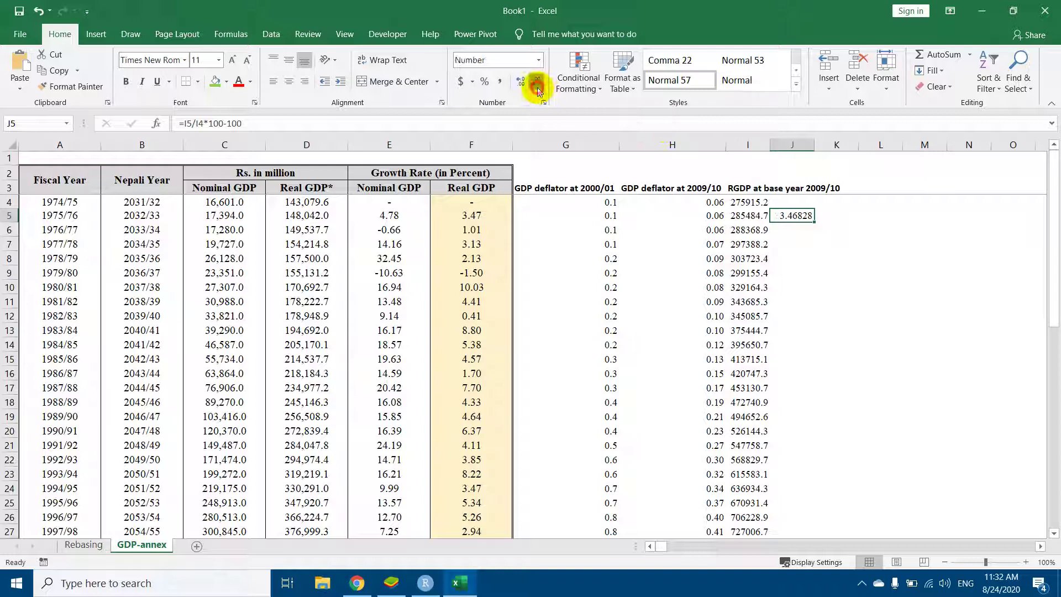
pyautogui.doubleClick(815, 221)
# Clear the stray -100 and error results below the table, then check J49 against F48
pyautogui.scroll(-13, 827, 277)
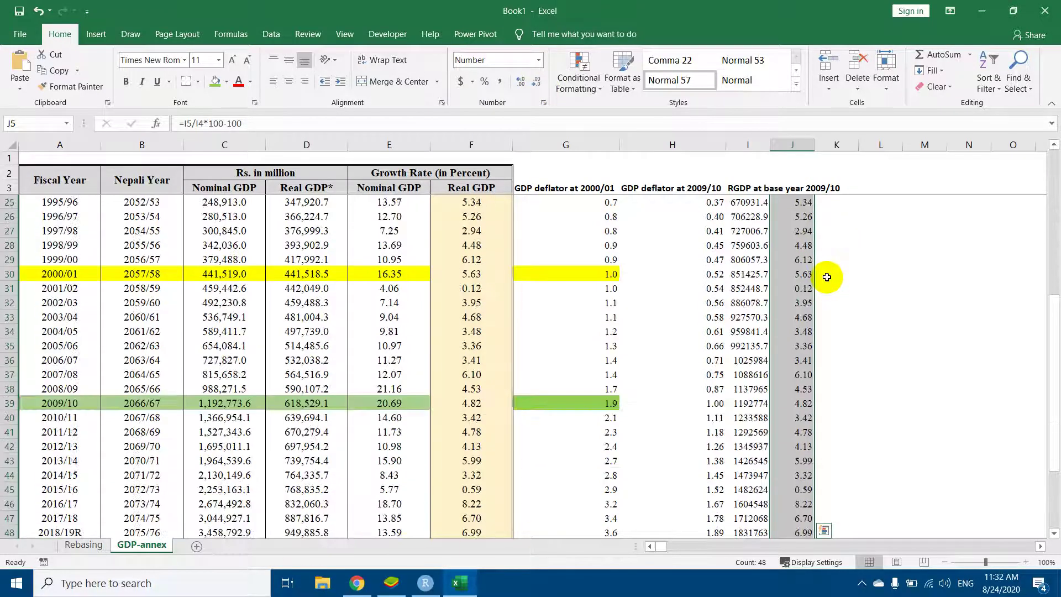
pyautogui.moveTo(794, 302); pyautogui.dragTo(798, 327)
pyautogui.press('Delete')
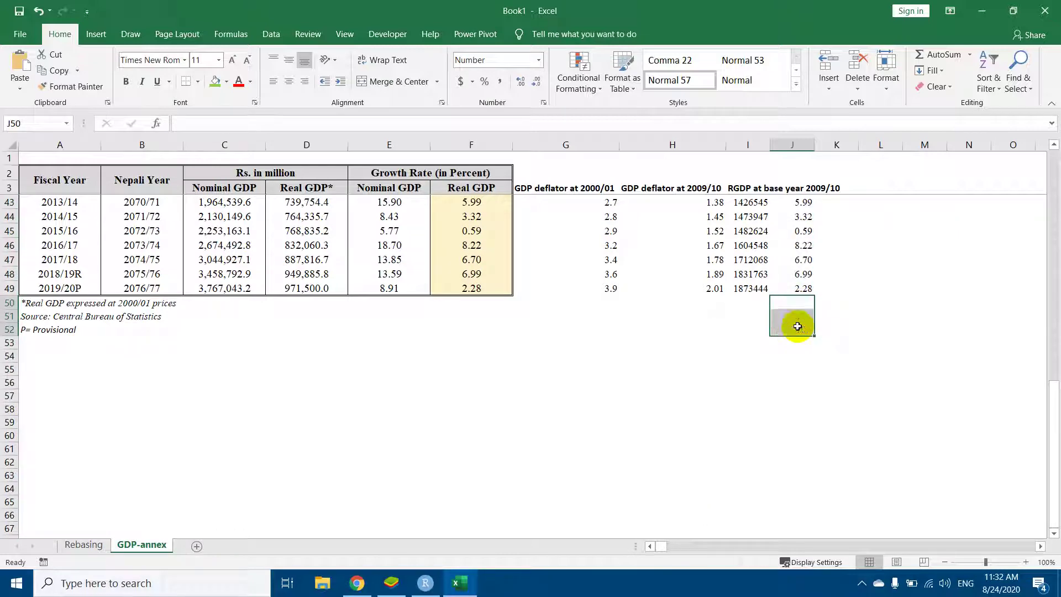
pyautogui.scroll(3, 669, 306)
pyautogui.click(461, 402)
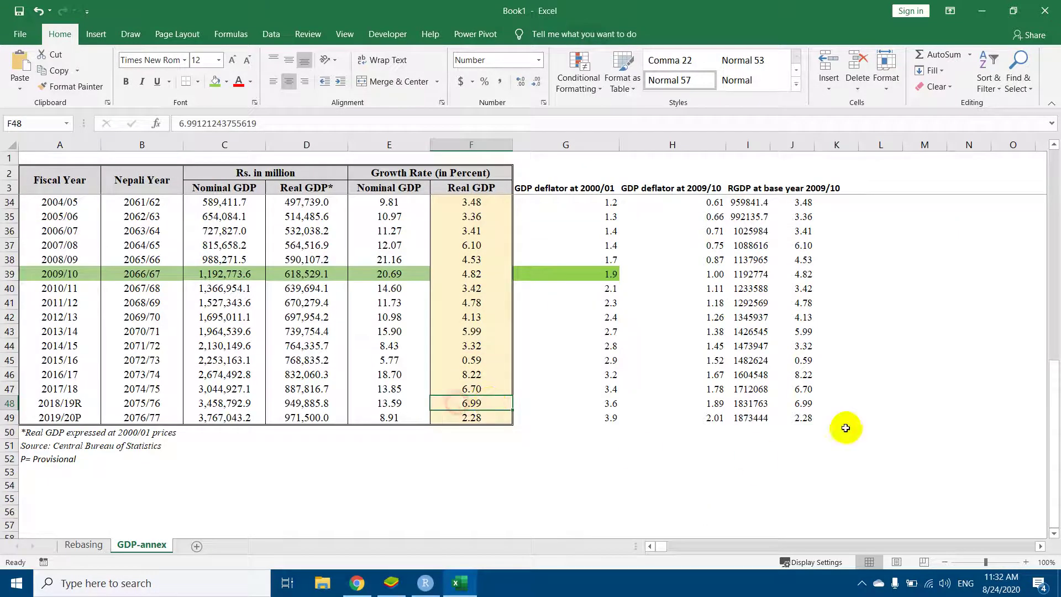
pyautogui.click(809, 422)
# Give the growth cells J5:J49 the same pale gold fill as column F
pyautogui.hotkey('ctrl', 'shift', 'Up')
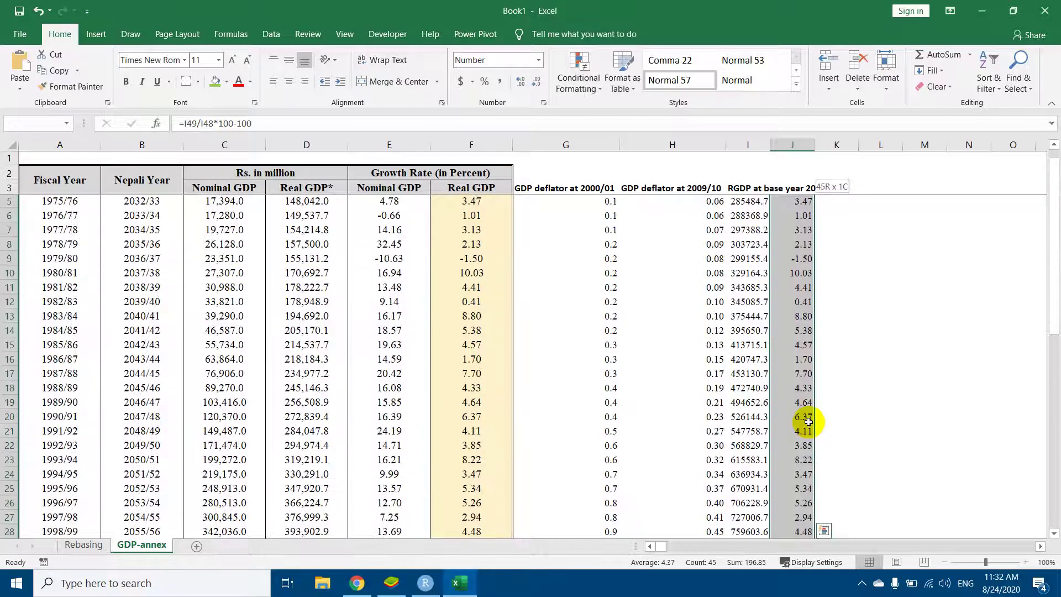
pyautogui.click(226, 82)
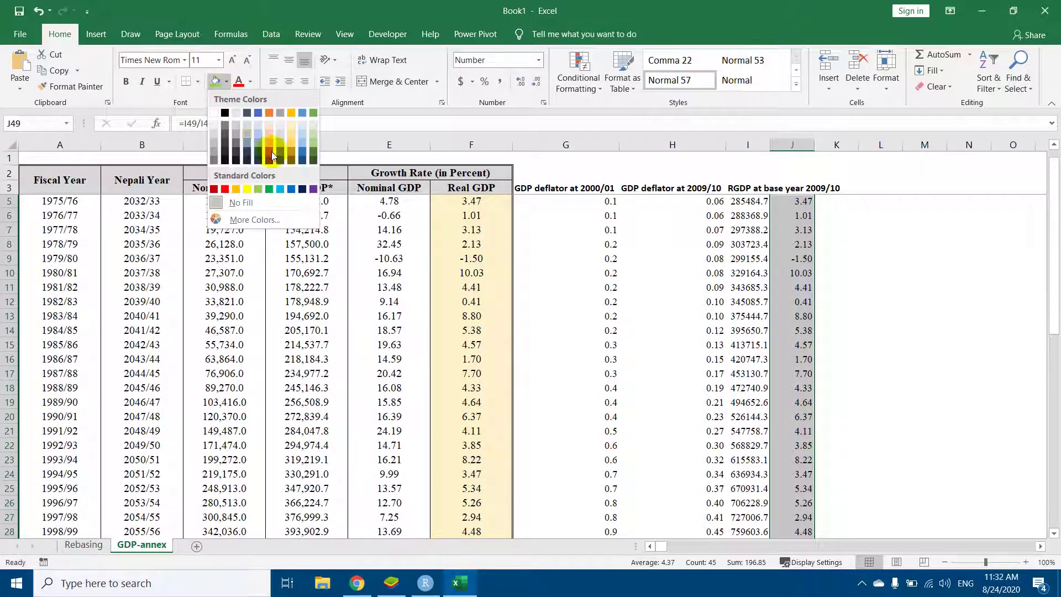
pyautogui.click(294, 123)
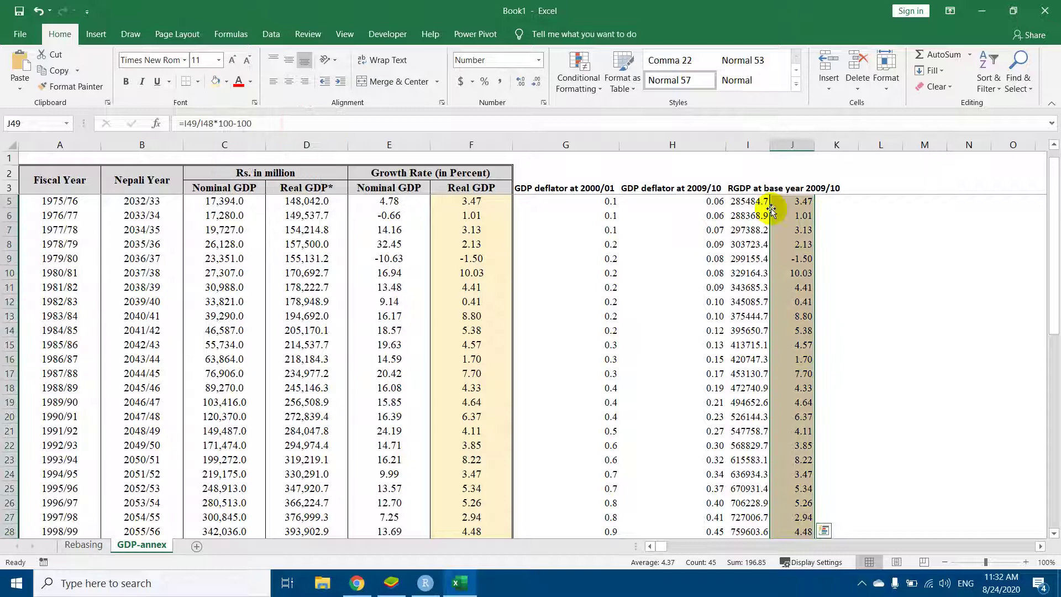
pyautogui.click(798, 230)
# Widen column J and compare J5's growth value with F5's 3.47
pyautogui.moveTo(818, 143); pyautogui.dragTo(820, 144)
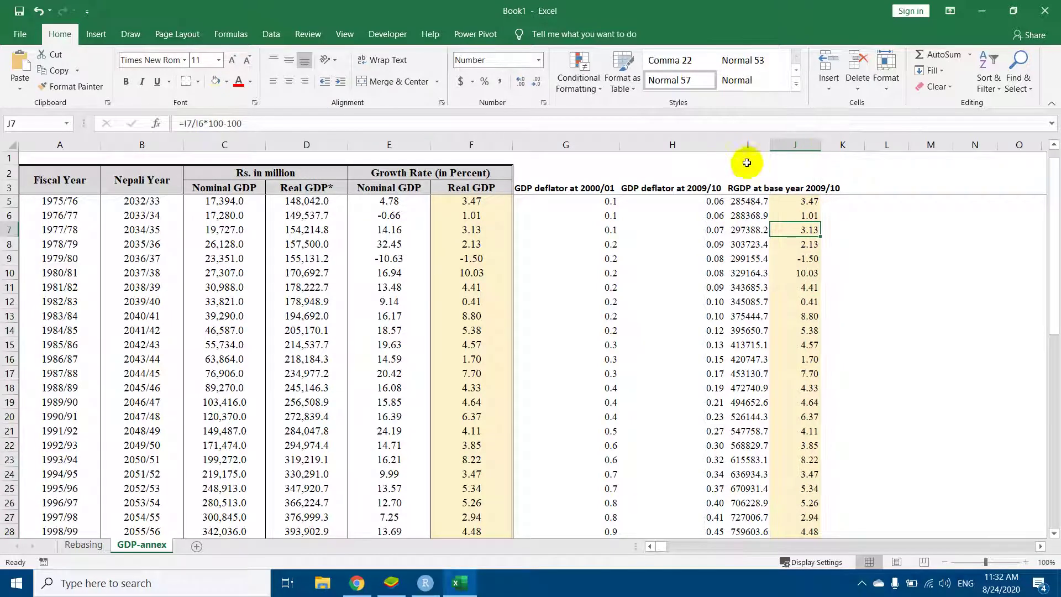
pyautogui.scroll(1, 807, 221)
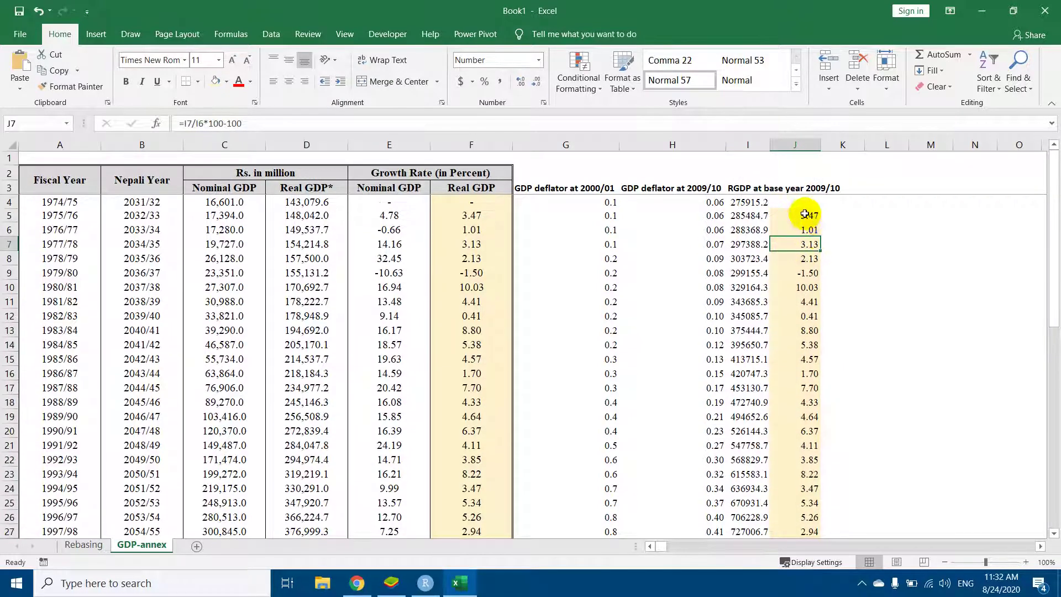
pyautogui.click(806, 214)
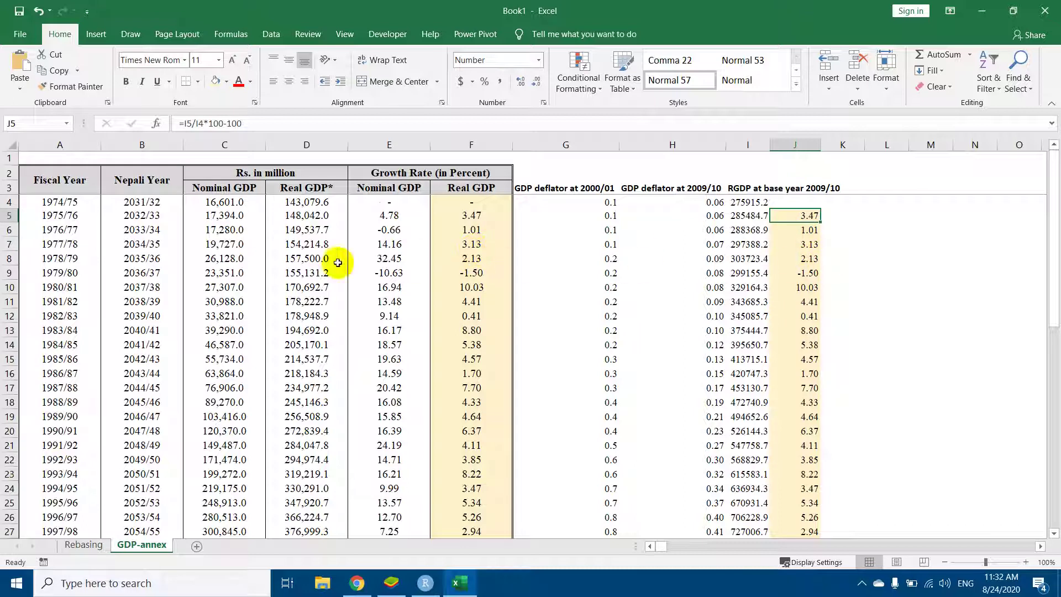
pyautogui.click(480, 220)
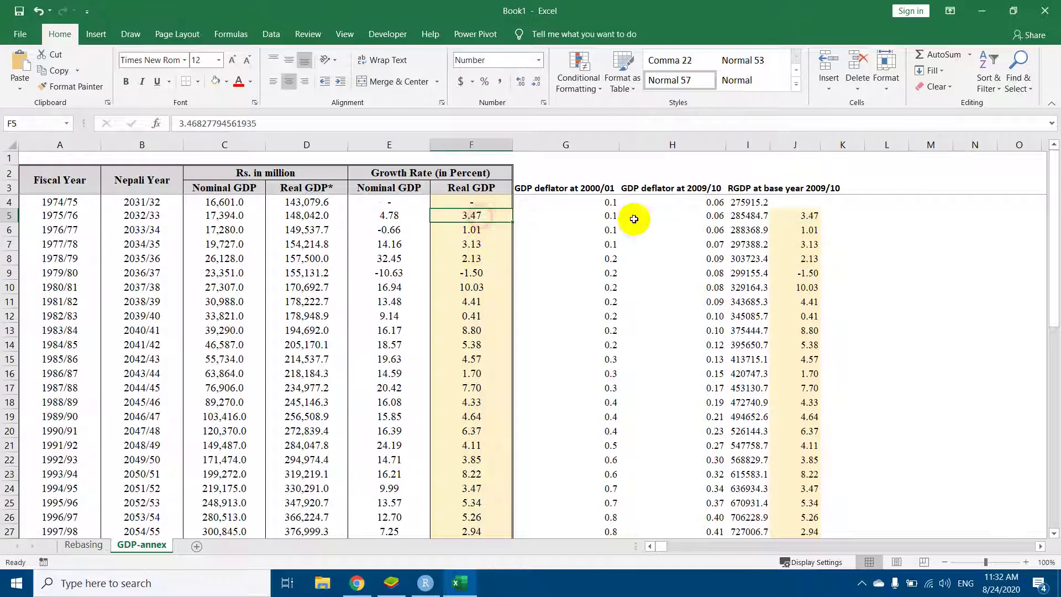
pyautogui.keyDown('ctrl'); pyautogui.click(807, 217); pyautogui.keyUp('ctrl')
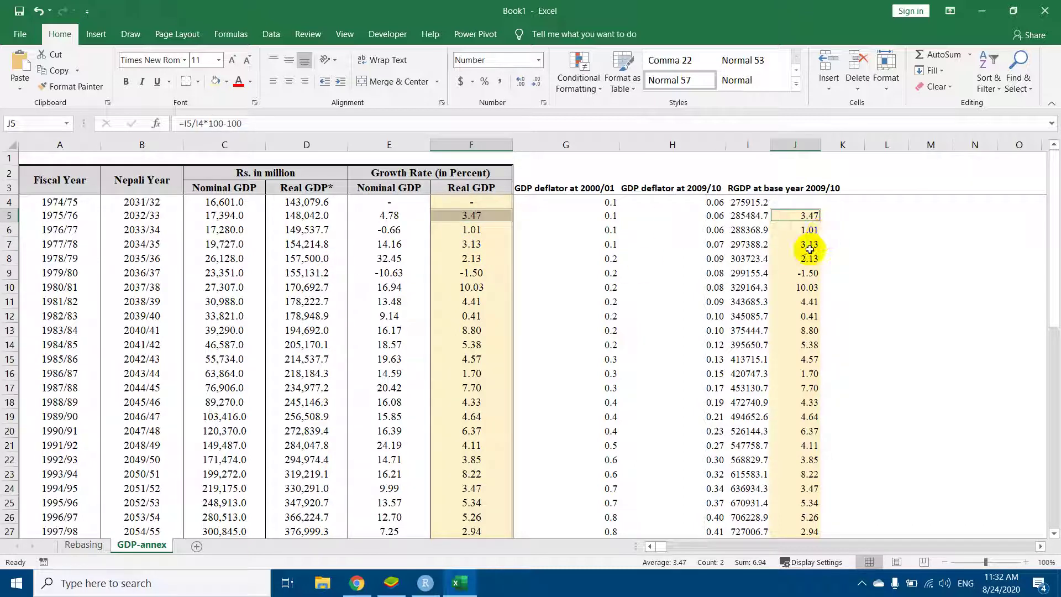
pyautogui.click(475, 137)
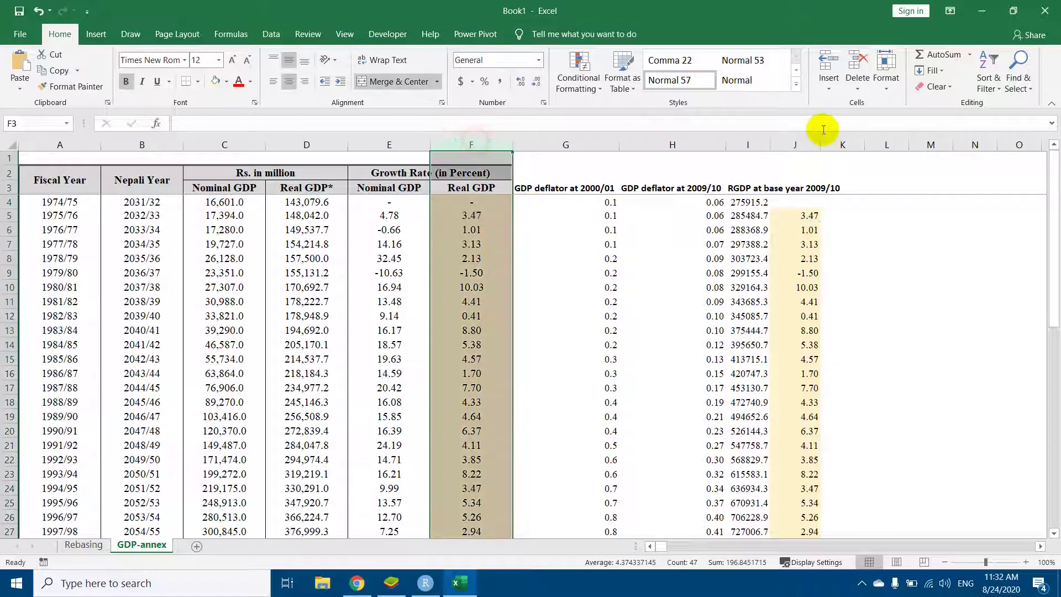
pyautogui.keyDown('ctrl'); pyautogui.click(805, 146); pyautogui.keyUp('ctrl')
pyautogui.scroll(-3, 809, 264)
pyautogui.scroll(-5, 809, 264)
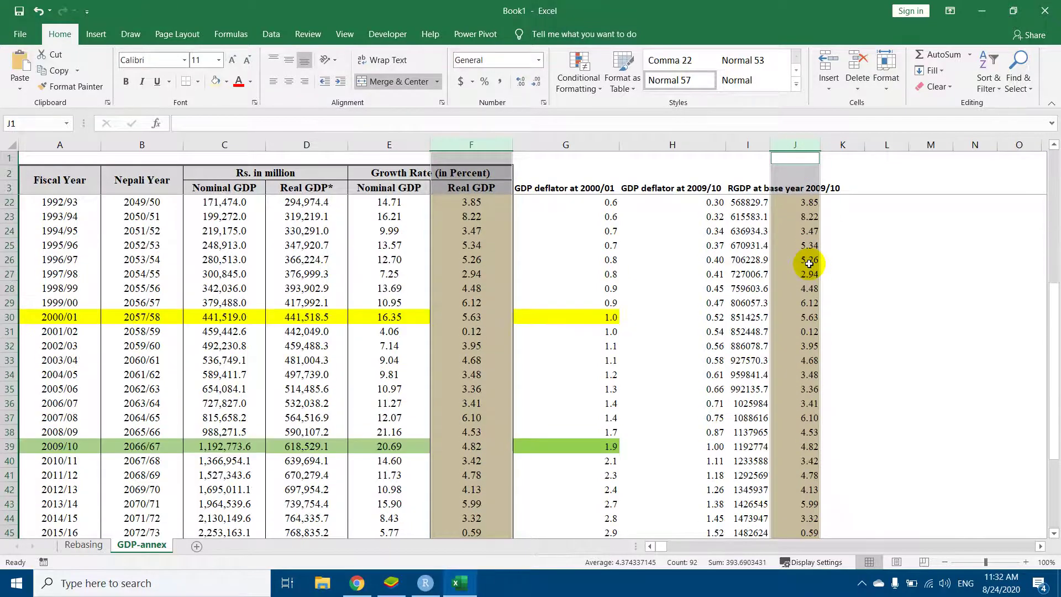
pyautogui.click(808, 303)
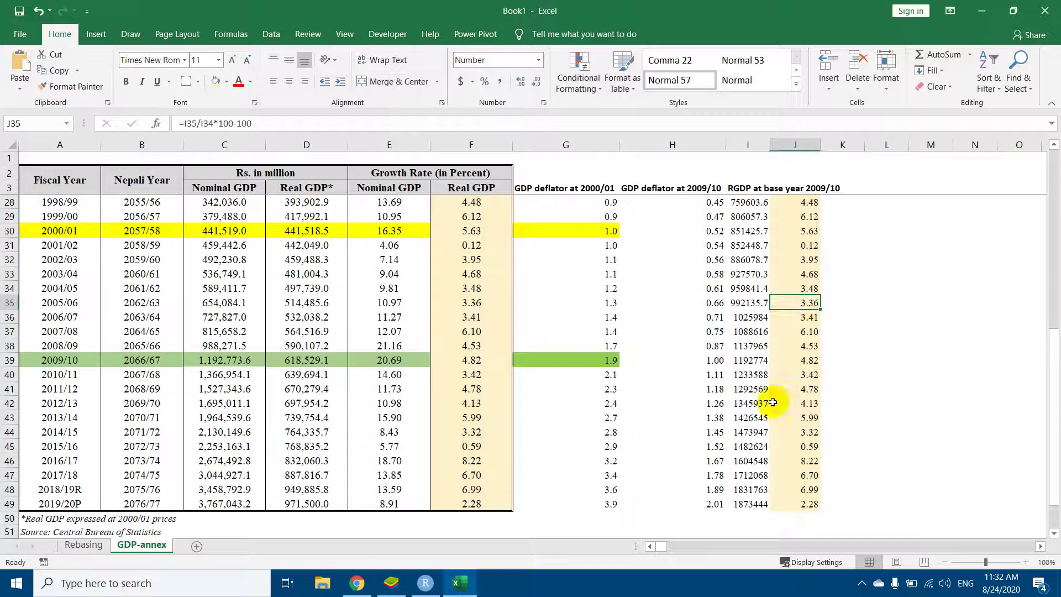
pyautogui.click(752, 360)
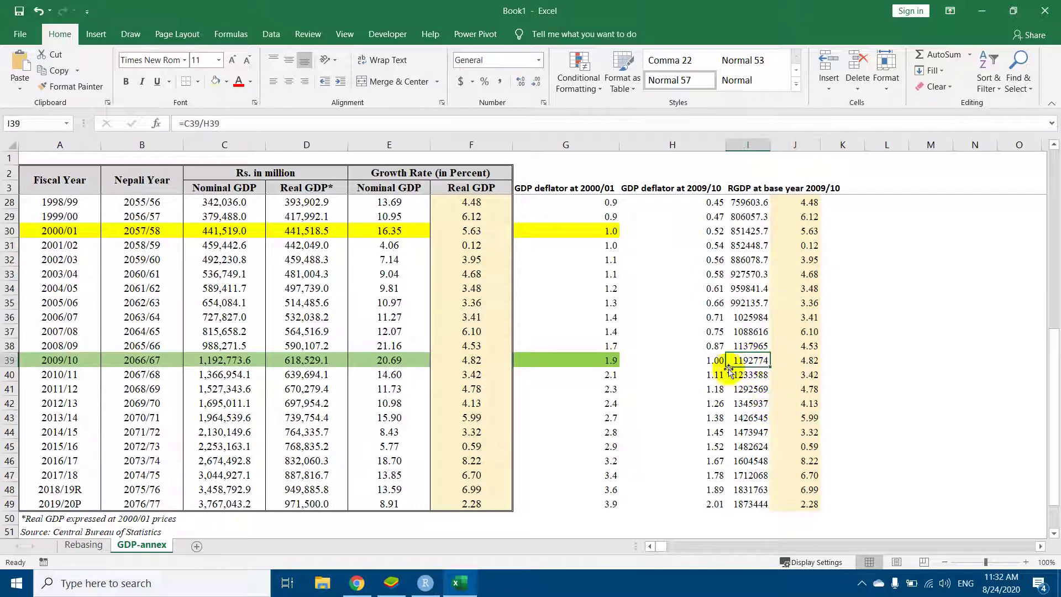
pyautogui.keyDown('ctrl'); pyautogui.click(232, 359); pyautogui.keyUp('ctrl')
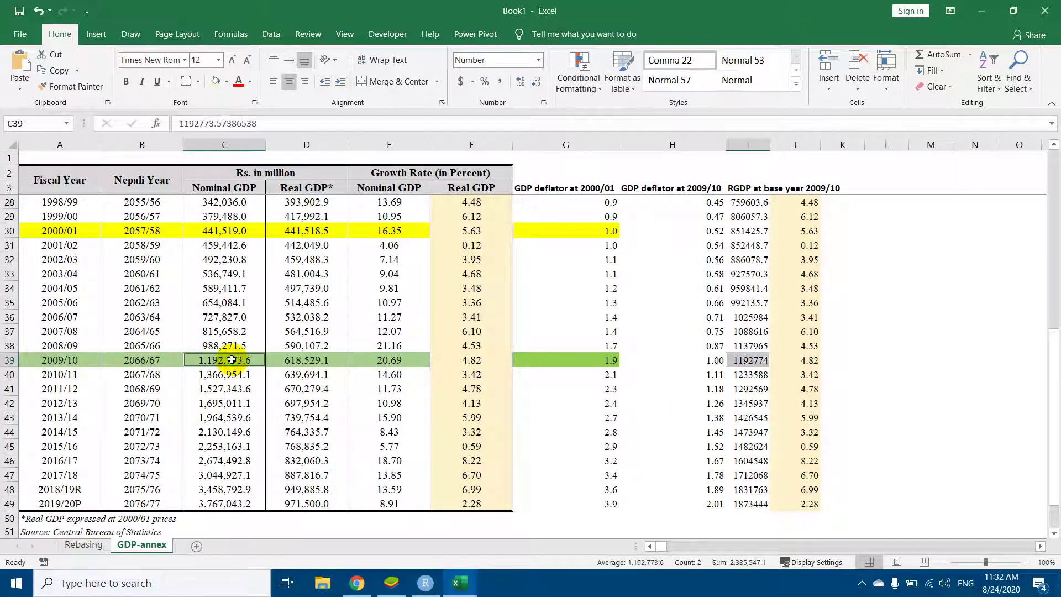